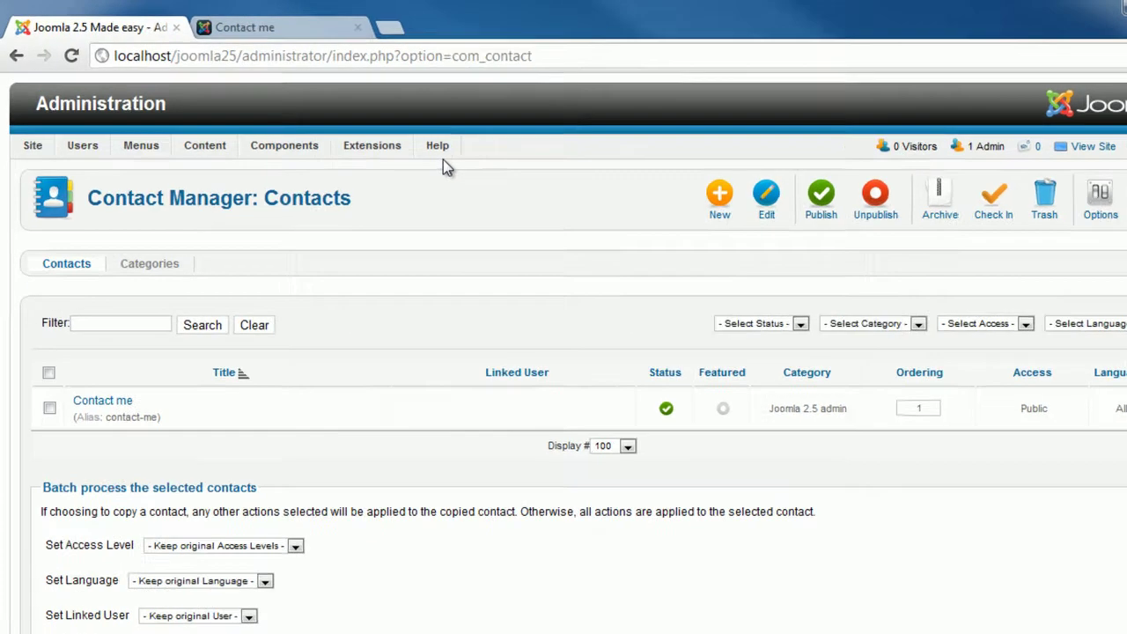
# Open the Extension Manager install page from the Extensions menu.
pyautogui.moveTo(343, 138)
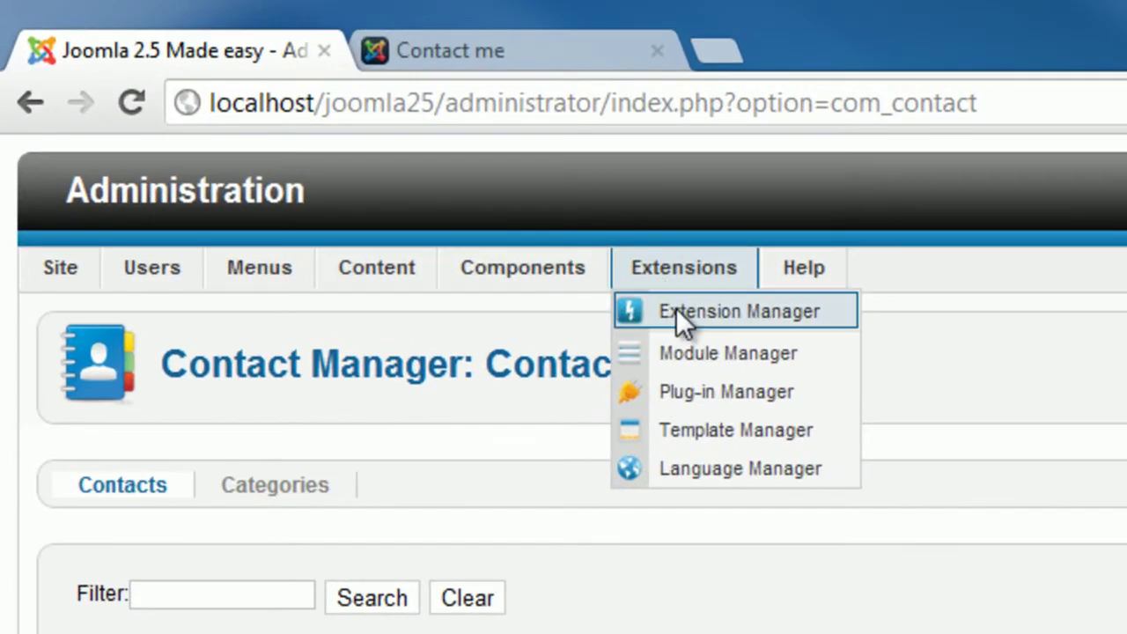
pyautogui.click(676, 310)
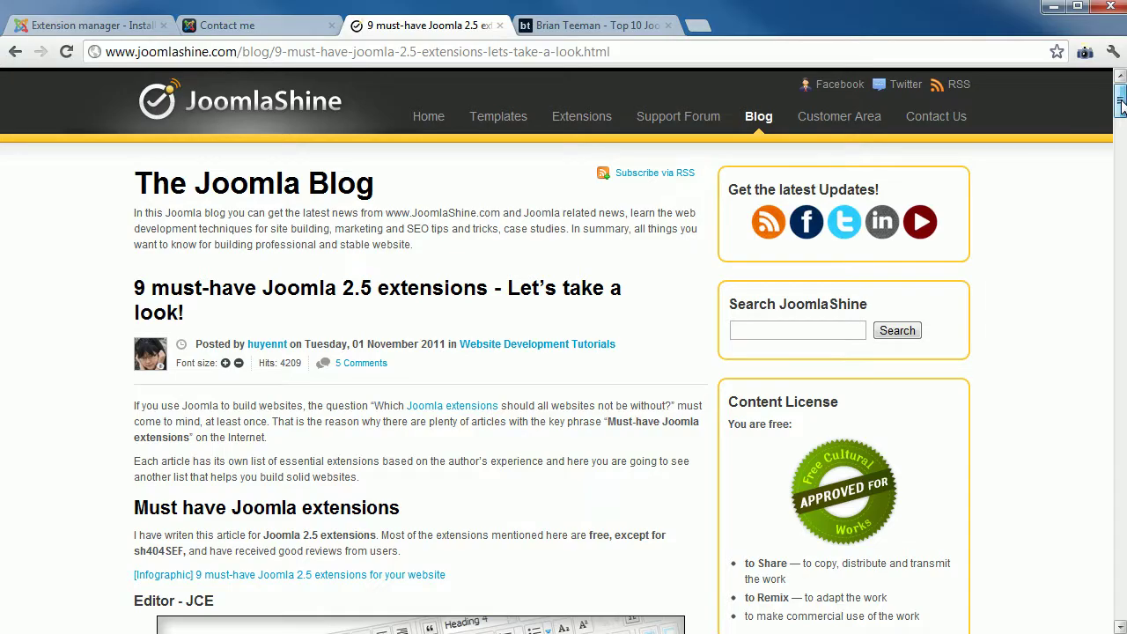
# Read through the '9 must-have Joomla 2.5 extensions' post, then switch to the 'Top 10 Joomla extensions' article.
pyautogui.scroll(-3, 1120, 119)
pyautogui.moveTo(1120, 119); pyautogui.dragTo(1120, 352)
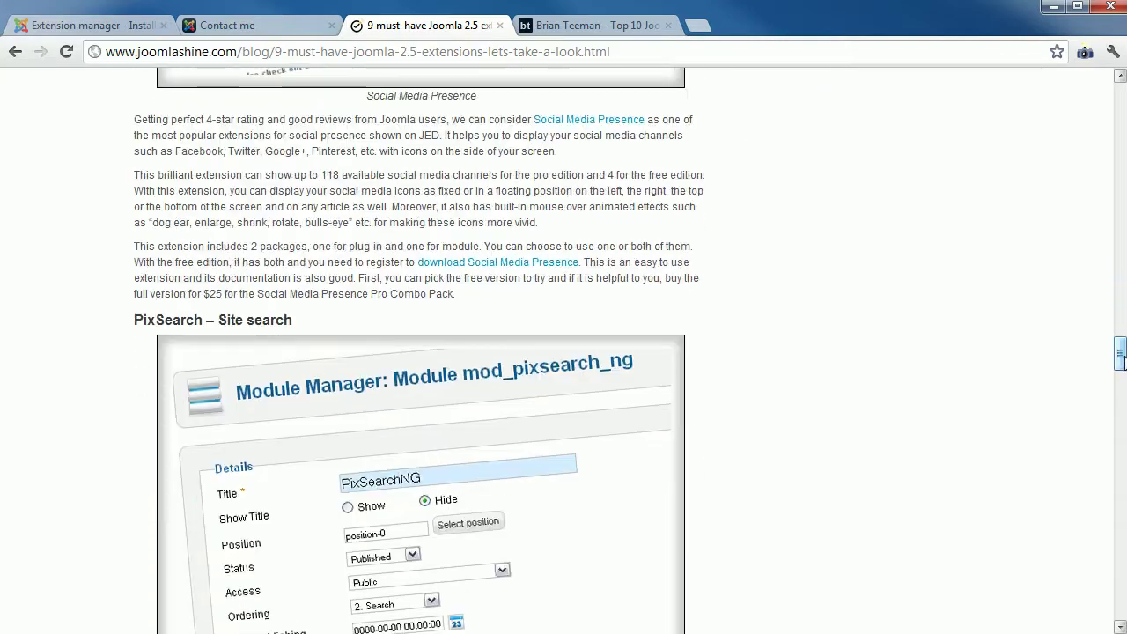
pyautogui.scroll(-15, 1121, 359)
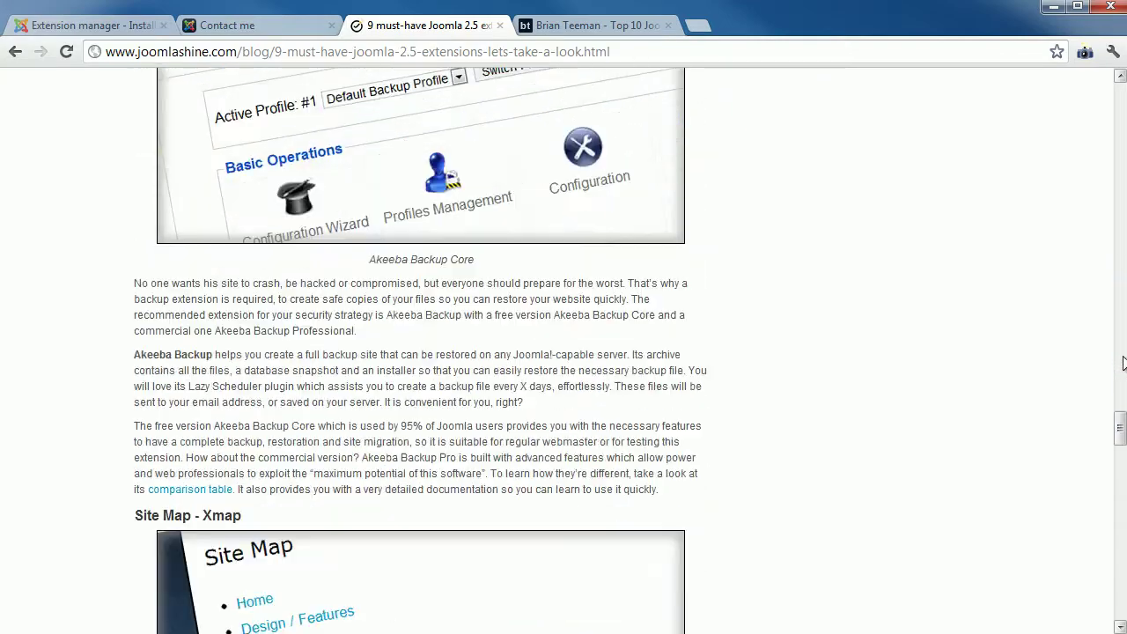
pyautogui.scroll(-10, 1120, 362)
pyautogui.scroll(12, 1120, 363)
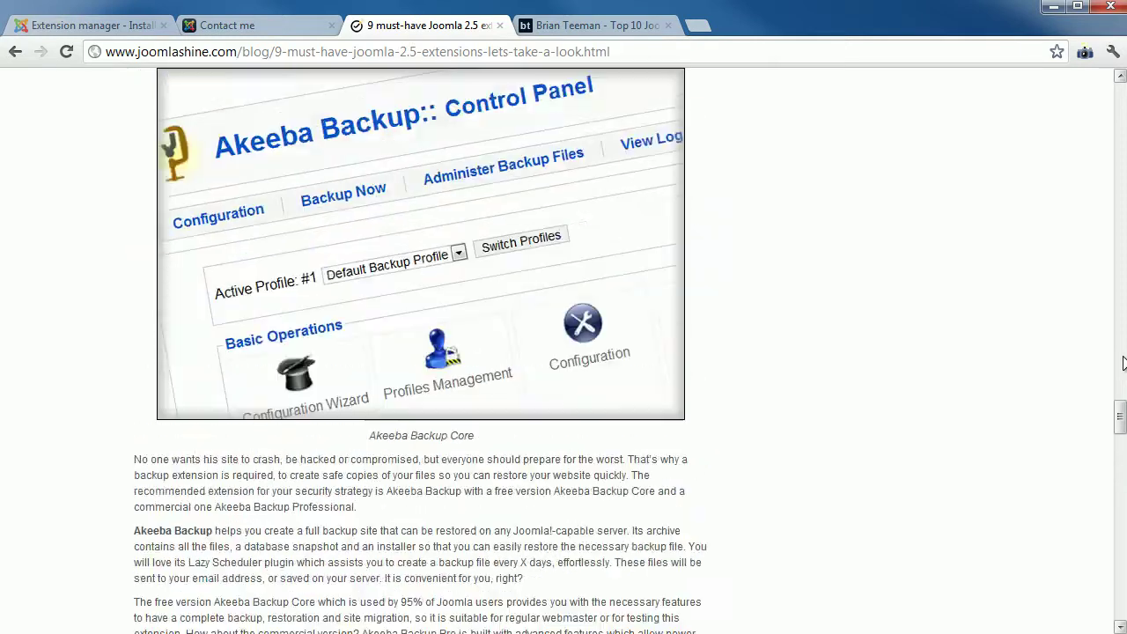
pyautogui.scroll(10, 1123, 362)
pyautogui.scroll(15, 1121, 324)
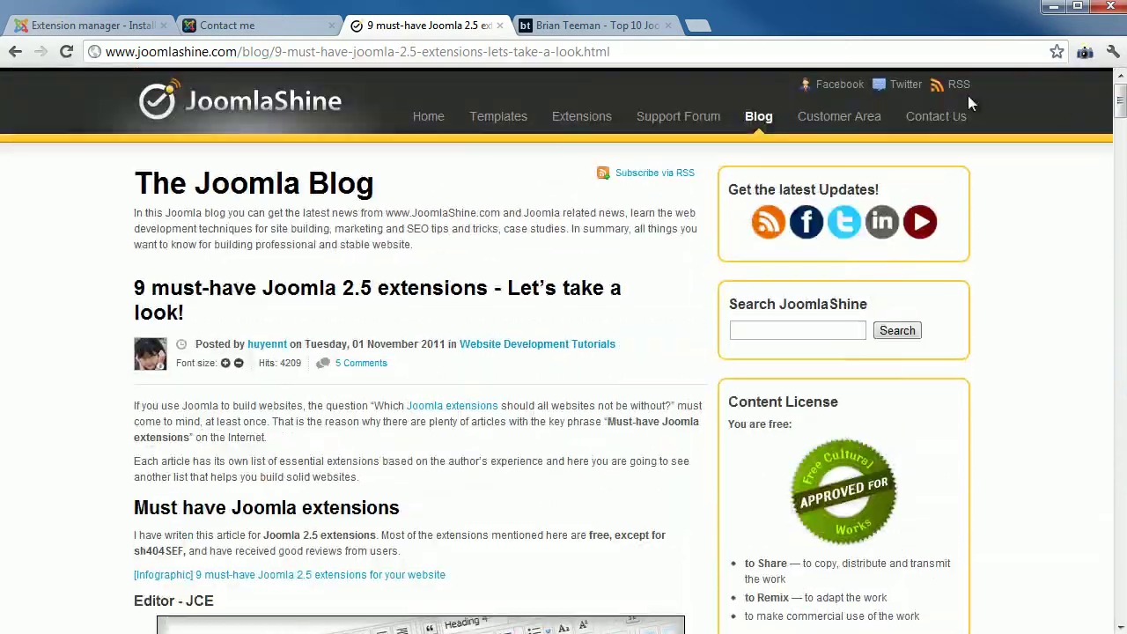
pyautogui.click(643, 28)
pyautogui.moveTo(1120, 114)
pyautogui.mouseDown()
pyautogui.moveTo(1121, 151)
pyautogui.moveTo(1109, 119)
pyautogui.mouseUp()
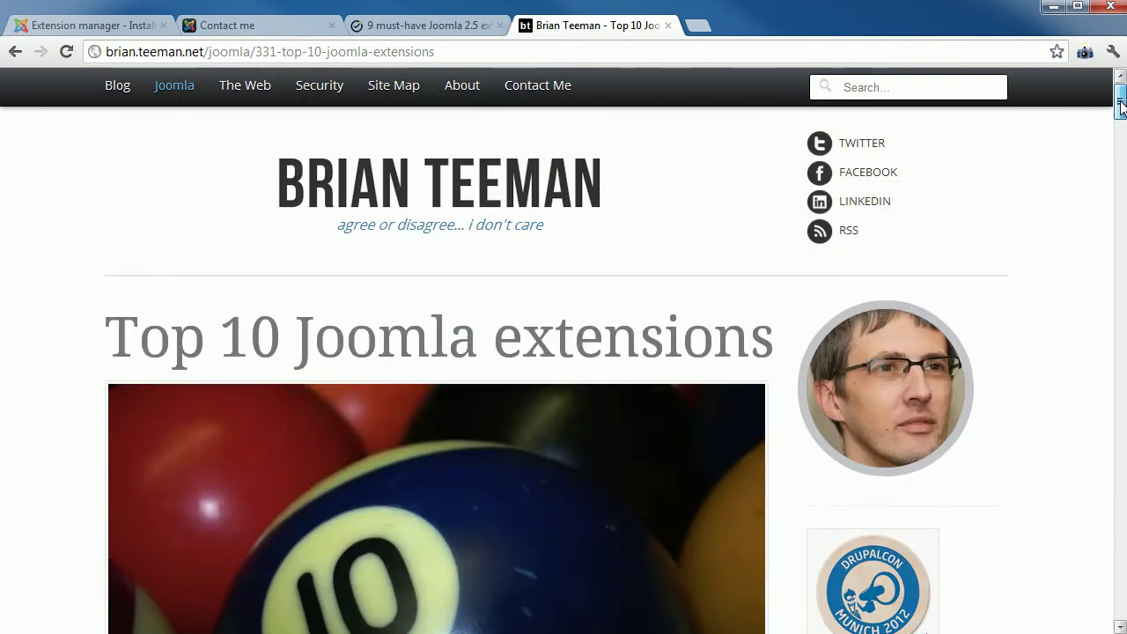
pyautogui.moveTo(773, 345); pyautogui.dragTo(117, 351)
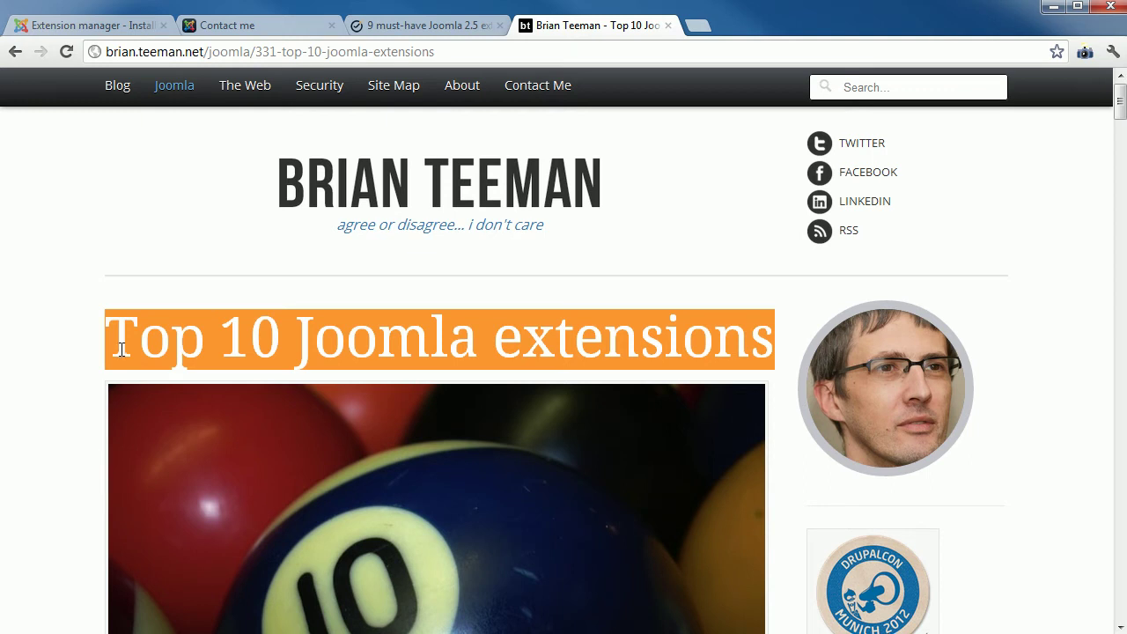
pyautogui.click(423, 288)
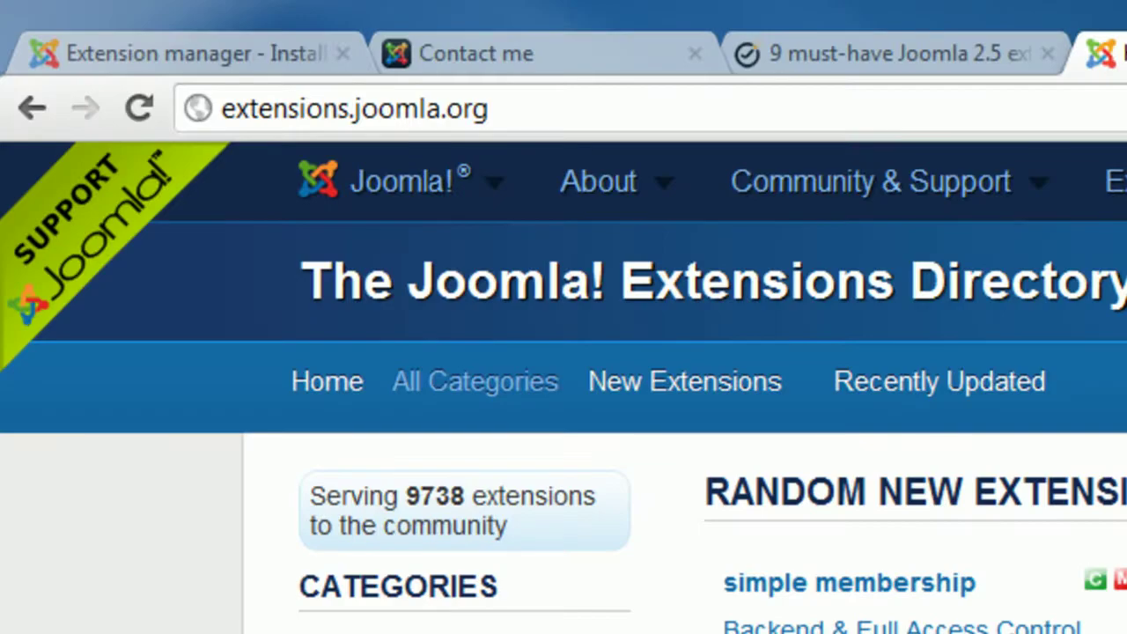
# Browse extensions.joomla.org to the Administration > Admin Navigation category listing 22 extensions.
pyautogui.click(735, 104)
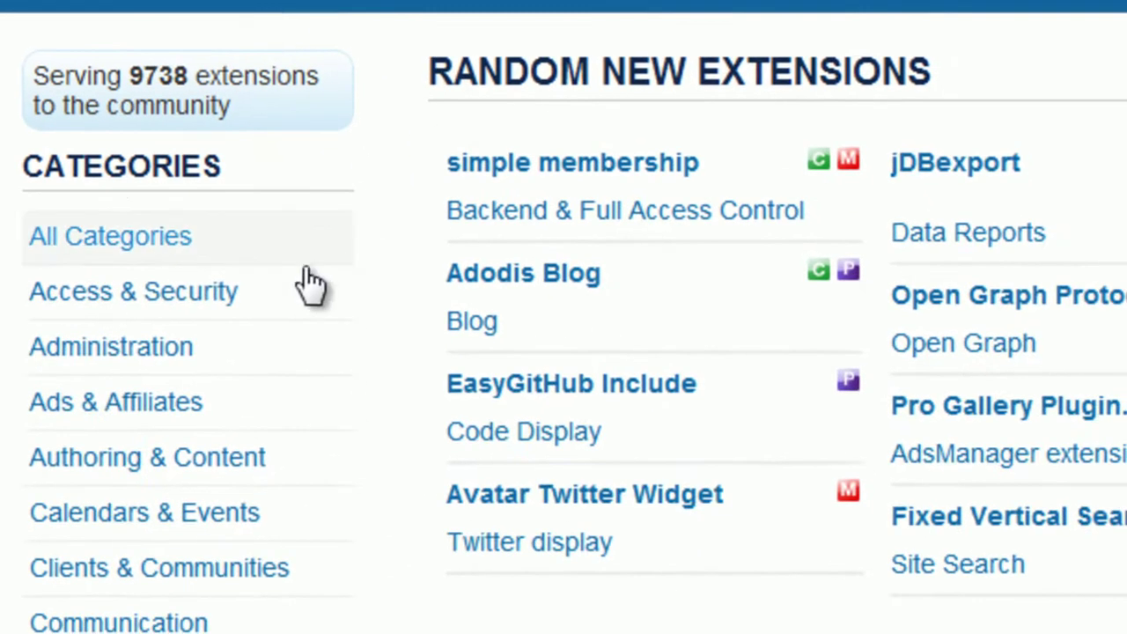
pyautogui.click(223, 361)
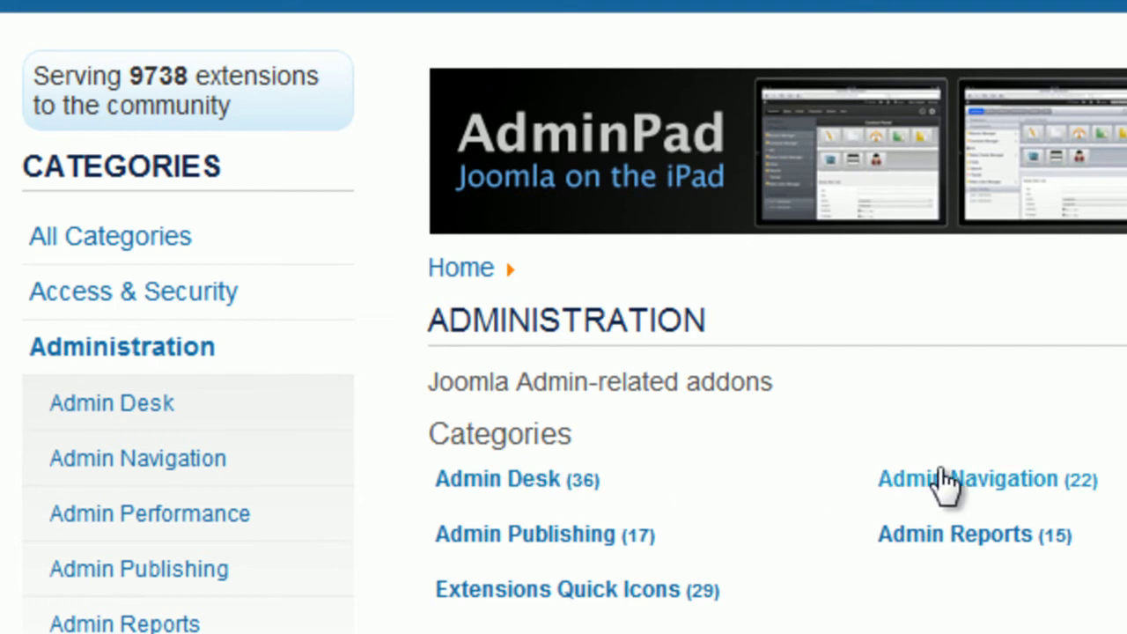
pyautogui.click(959, 482)
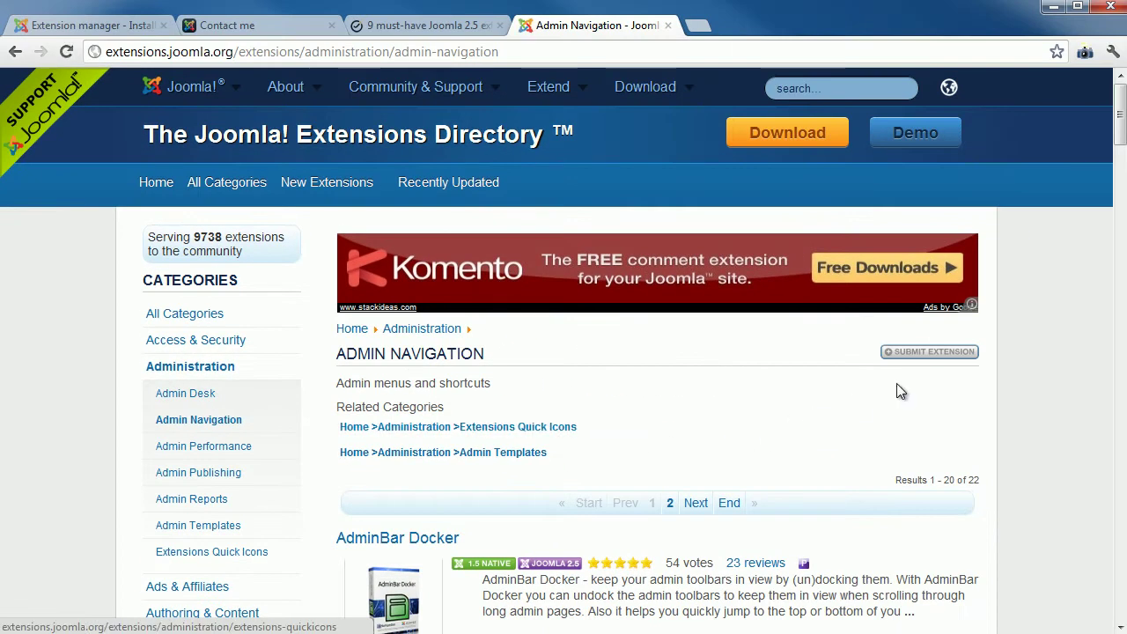
pyautogui.moveTo(1119, 134); pyautogui.dragTo(1120, 204)
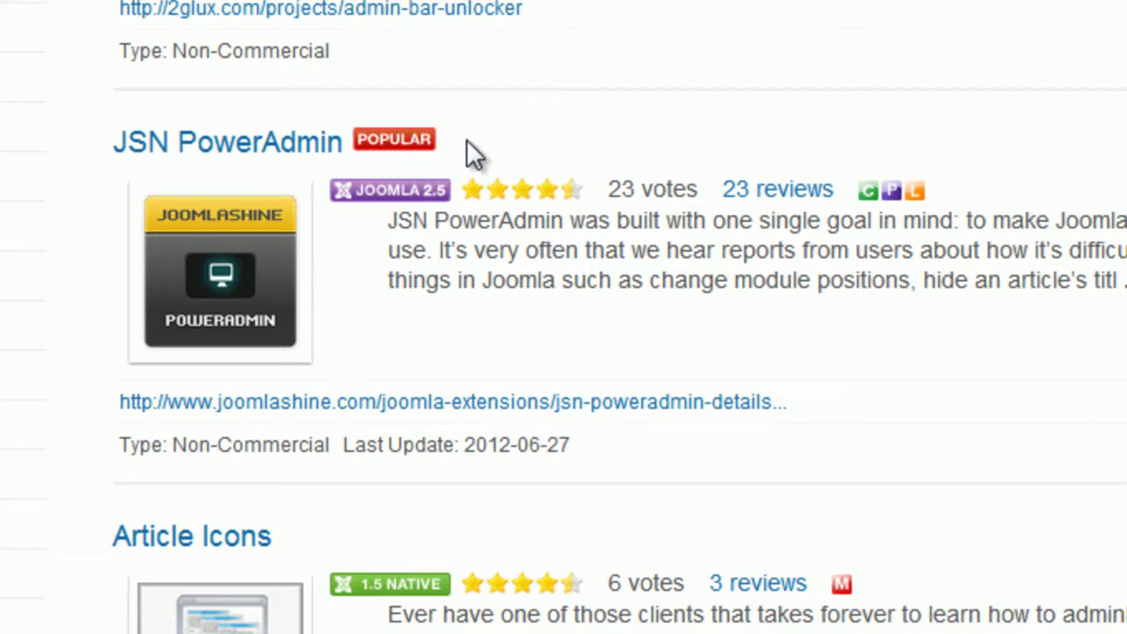
# Read JSN PowerAdmin's 23 user reviews and its 4.87 rating, then return to the directory search box.
pyautogui.click(755, 194)
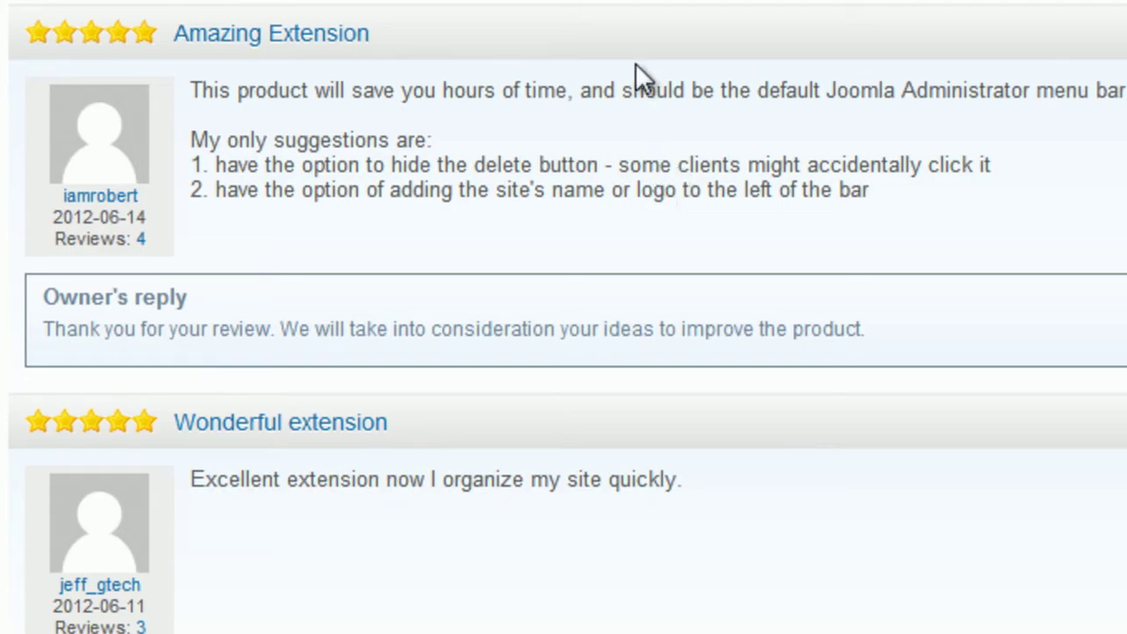
pyautogui.scroll(-3, 563, 317)
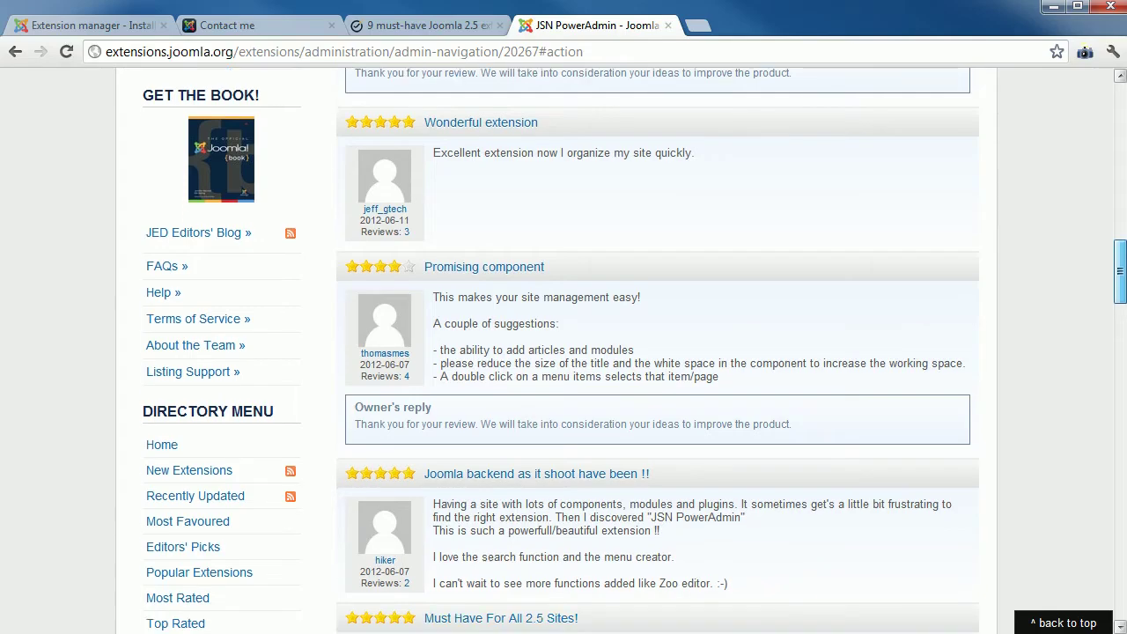
pyautogui.scroll(-3, 563, 352)
pyautogui.moveTo(1119, 302); pyautogui.dragTo(1120, 115)
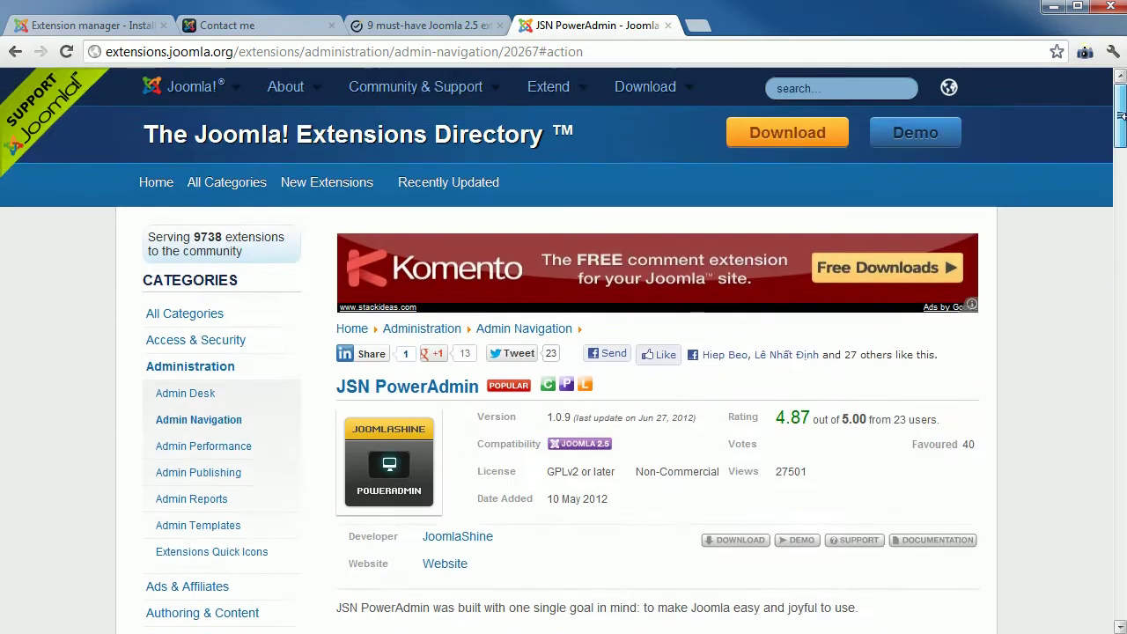
pyautogui.click(881, 88)
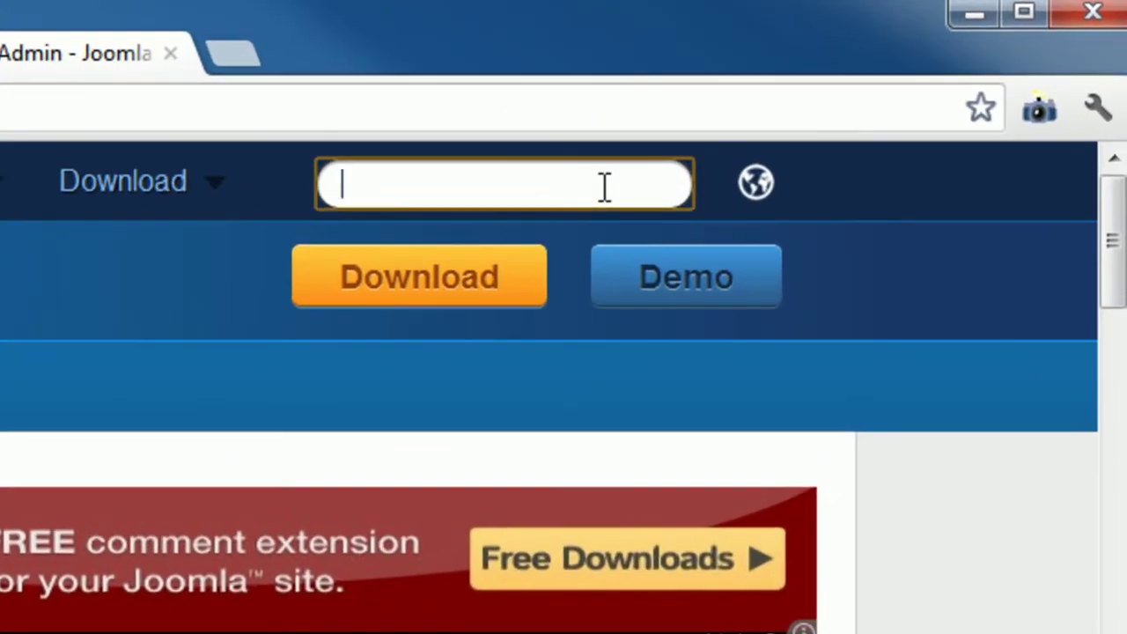
# Search the directory for 'imageshow' and open the JSN ImageShow PRO 4.1.0 result.
pyautogui.write('imageshow')
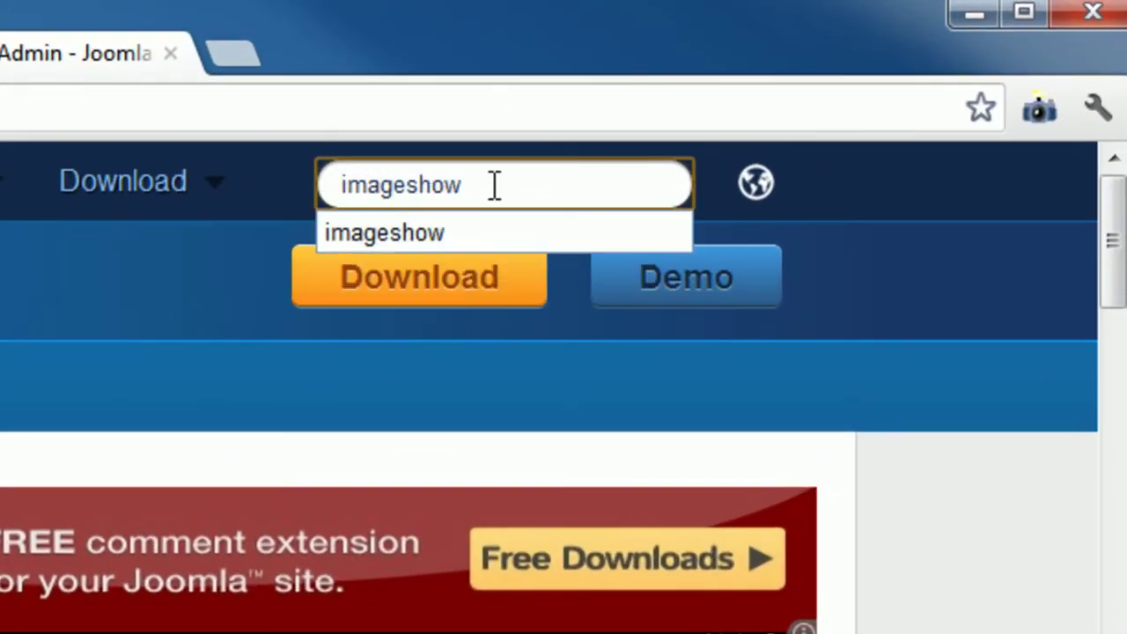
pyautogui.press('Return')
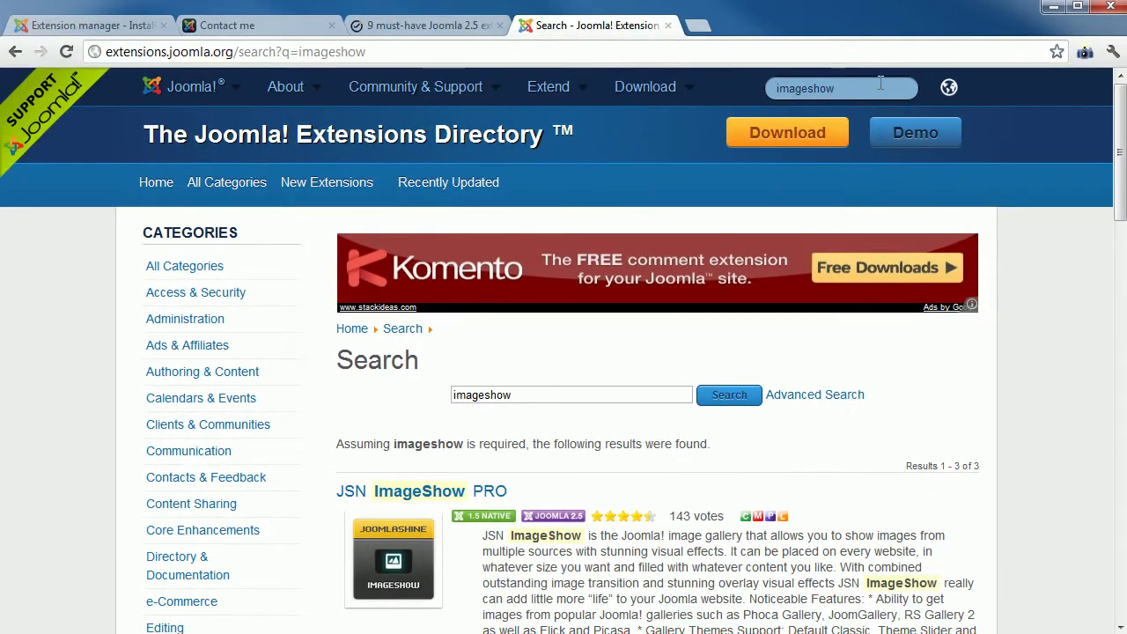
pyautogui.moveTo(1118, 149)
pyautogui.mouseDown()
pyautogui.moveTo(1115, 326)
pyautogui.moveTo(1118, 147)
pyautogui.mouseUp()
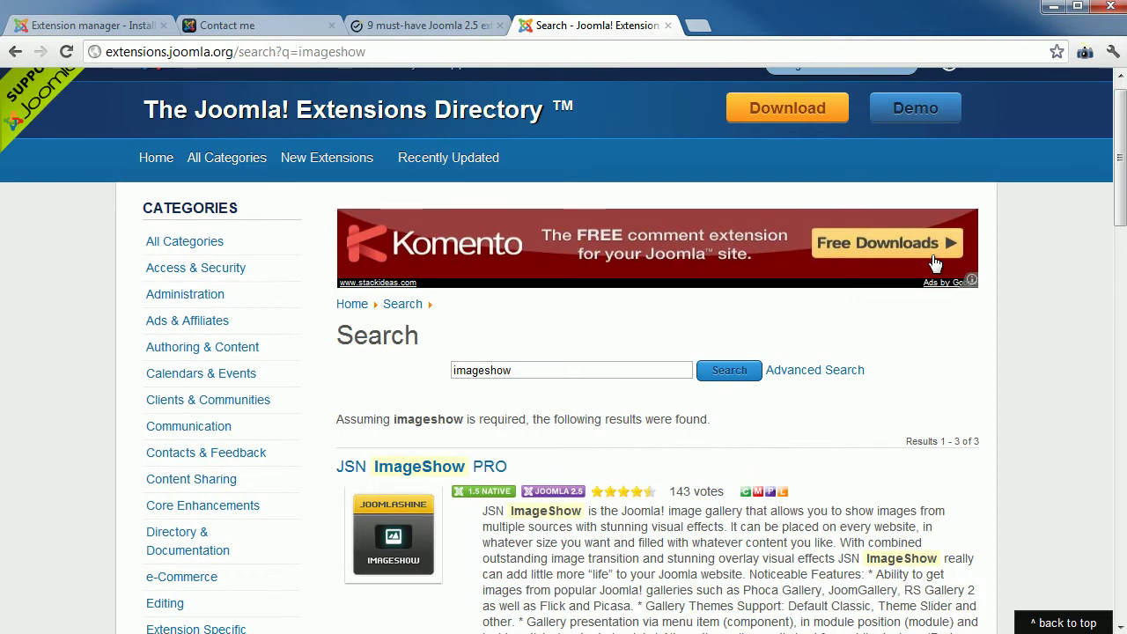
pyautogui.click(451, 465)
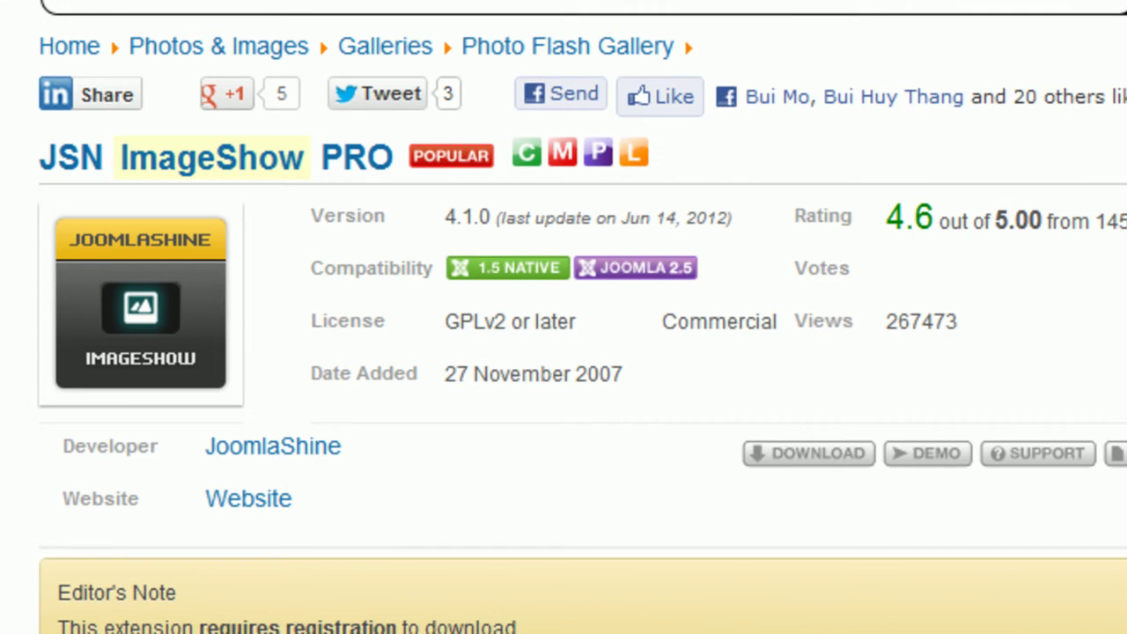
pyautogui.scroll(-10, 564, 316)
pyautogui.scroll(-5, 563, 317)
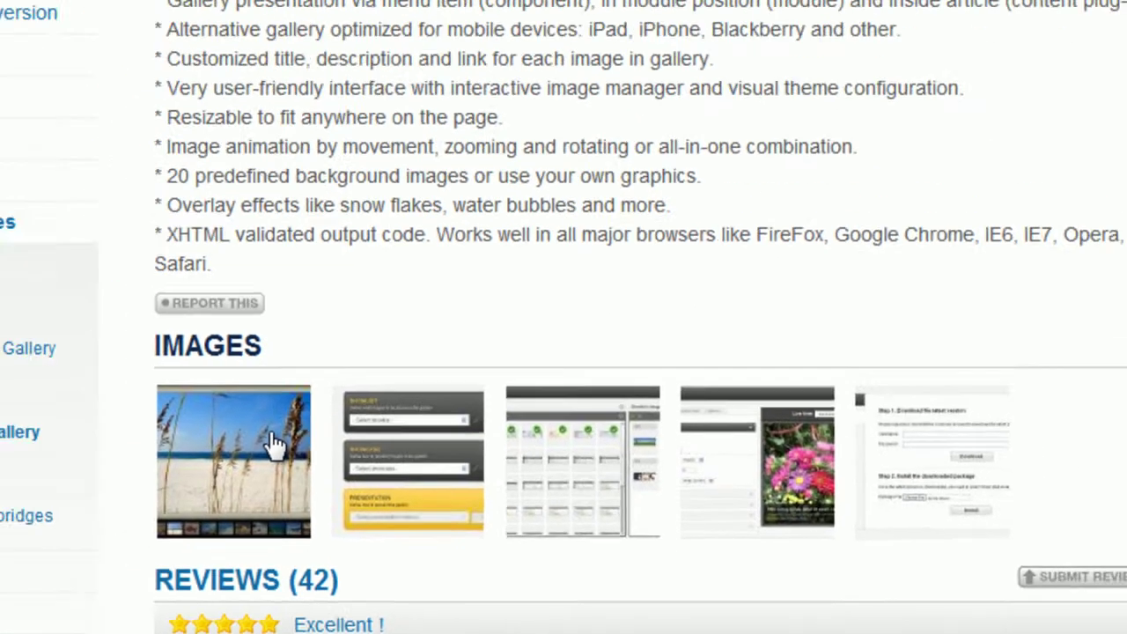
pyautogui.click(184, 347)
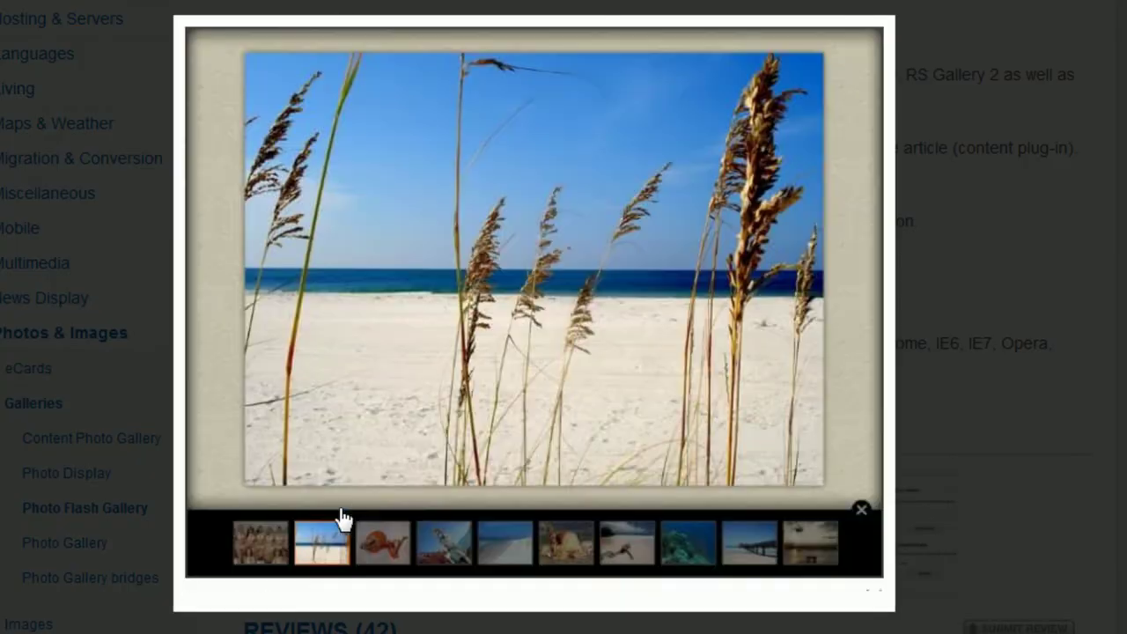
pyautogui.click(873, 133)
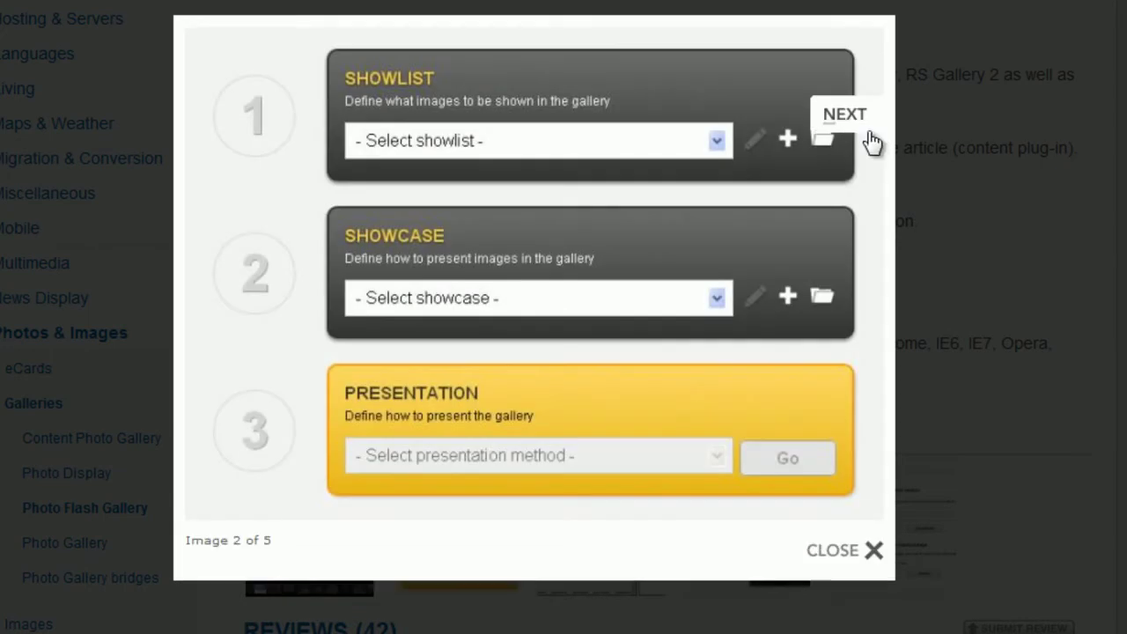
pyautogui.click(872, 139)
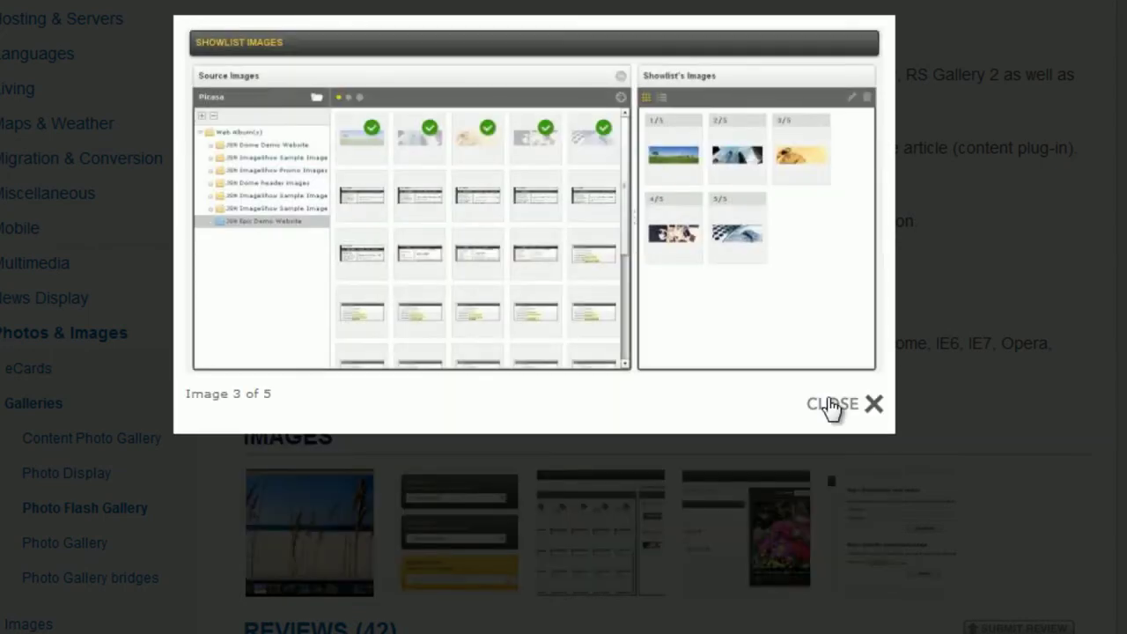
pyautogui.click(831, 405)
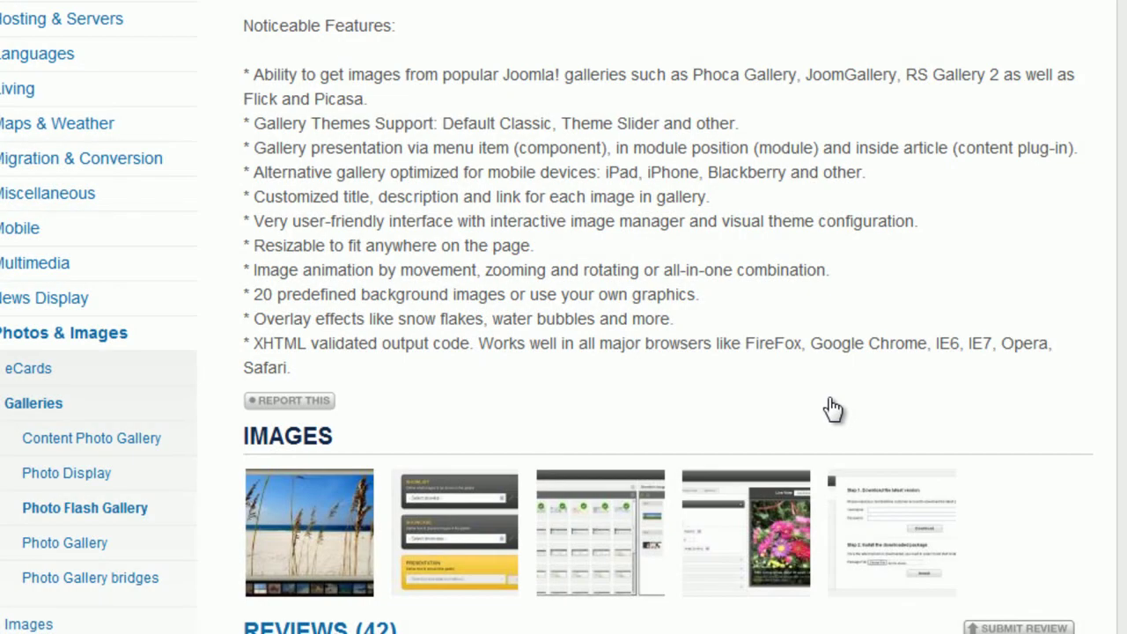
pyautogui.scroll(9, 832, 407)
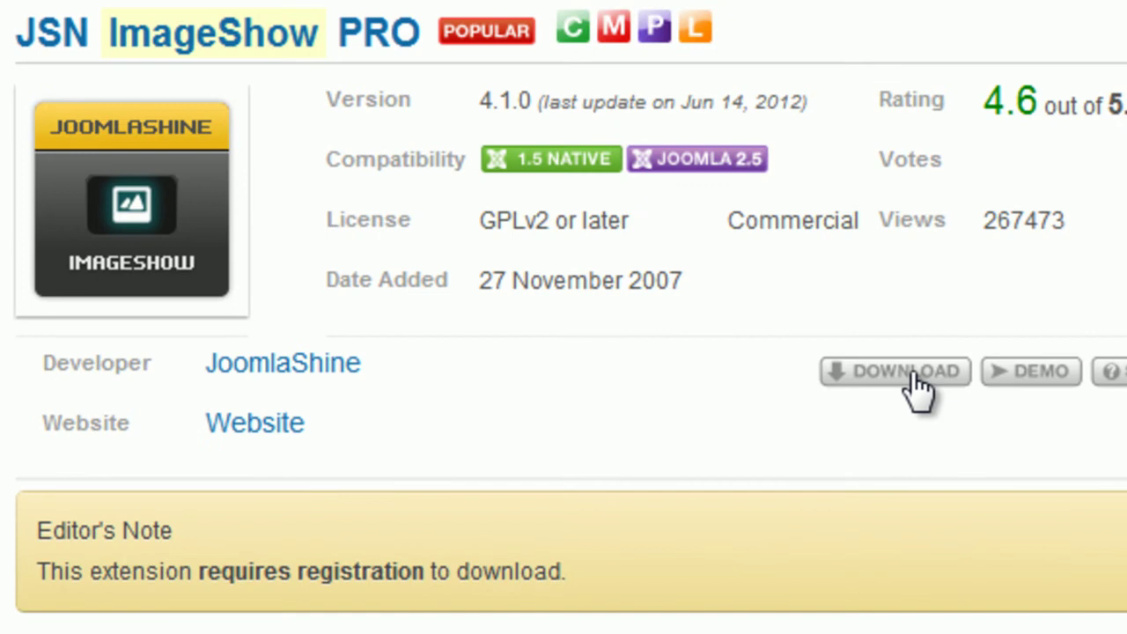
# Open JoomlaShine's JSN ImageShow product page and browse its Features and Documentation & Support sections.
pyautogui.click(274, 429)
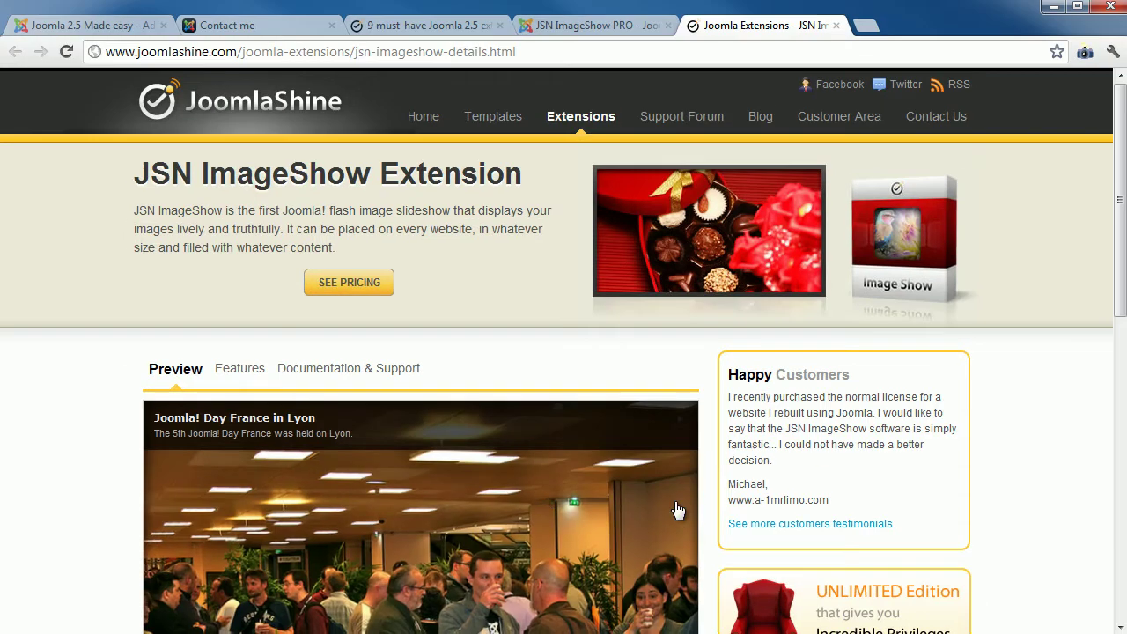
pyautogui.moveTo(1121, 310); pyautogui.dragTo(1122, 530)
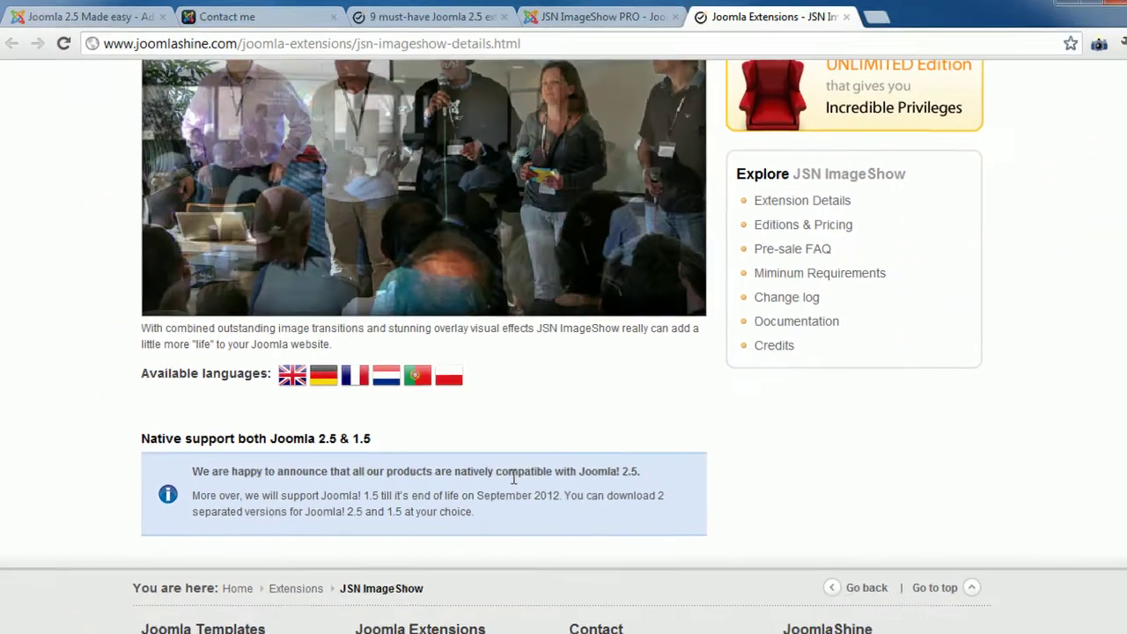
pyautogui.scroll(5, 883, 314)
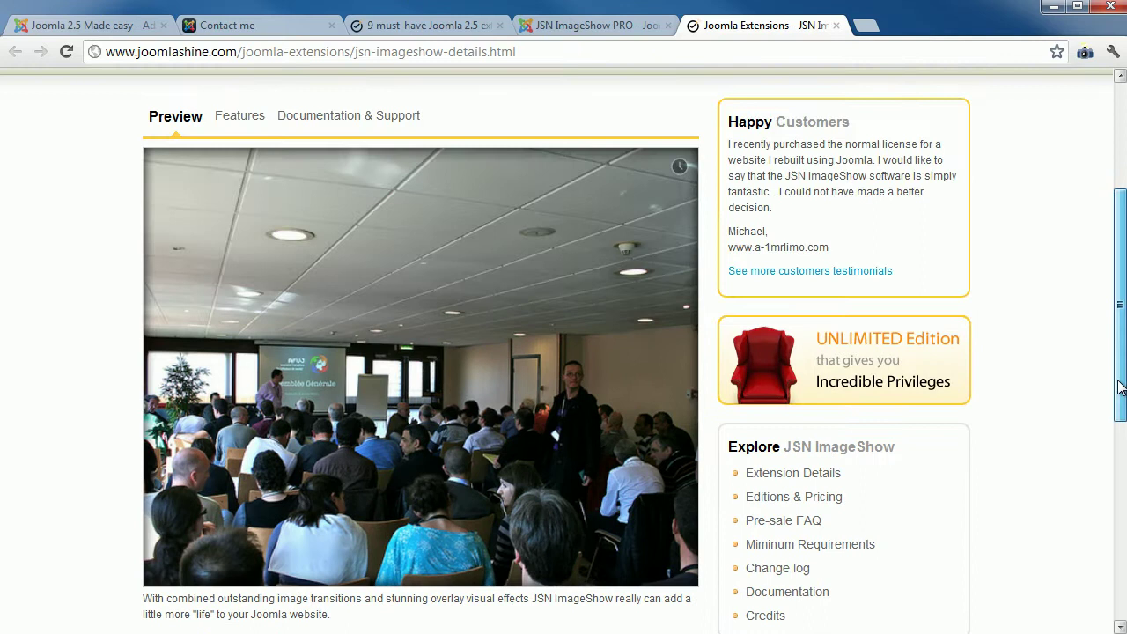
pyautogui.click(241, 266)
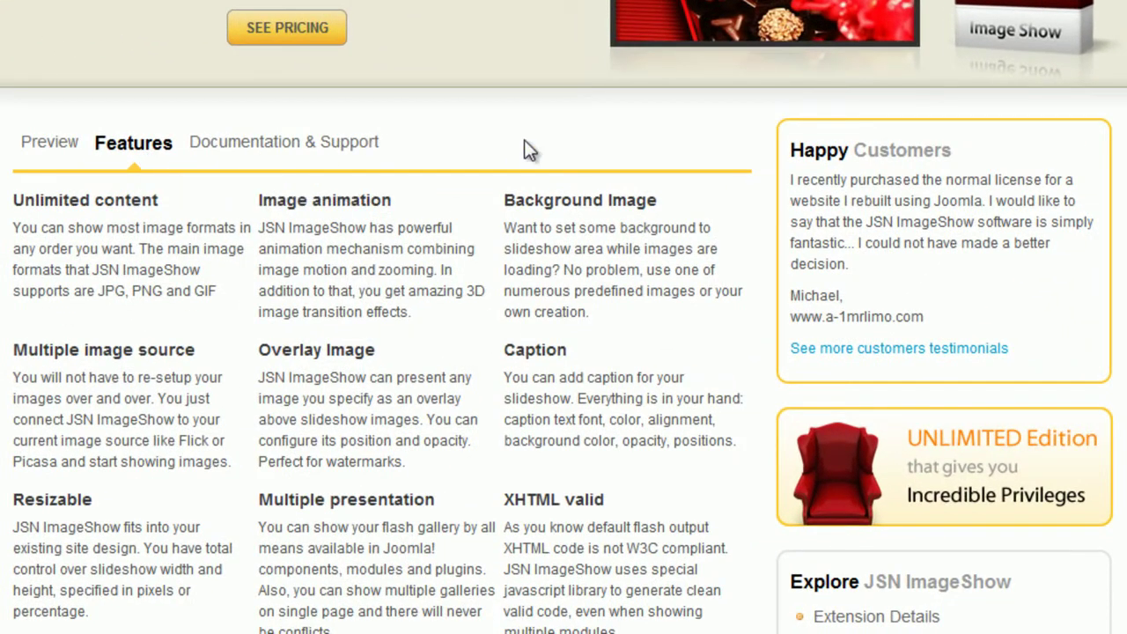
pyautogui.scroll(-1, 1091, 198)
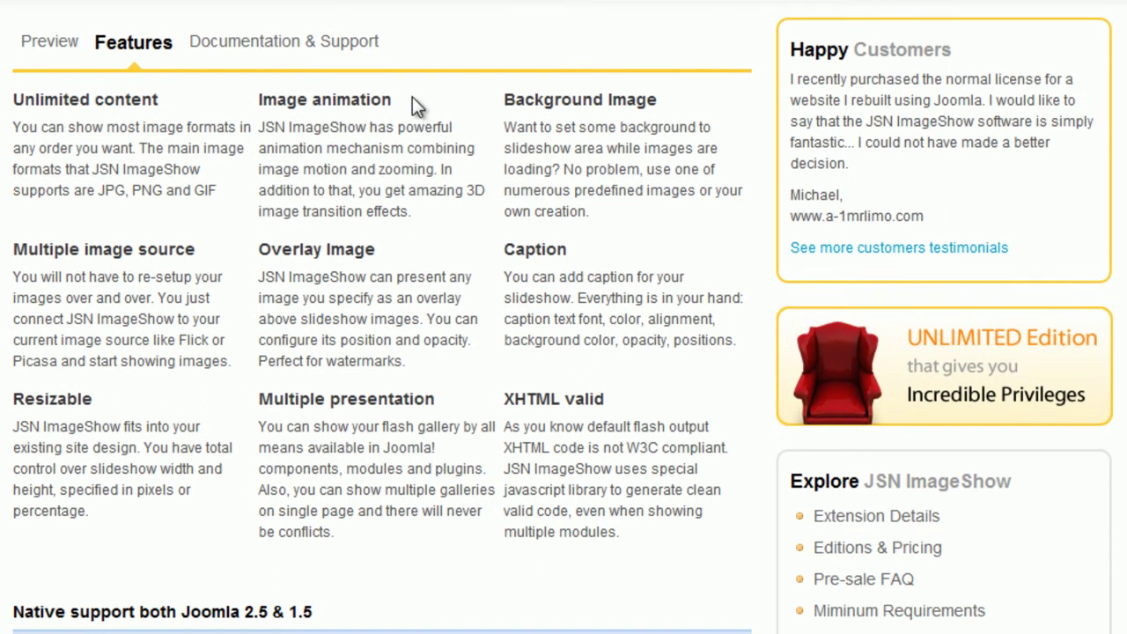
pyautogui.click(314, 53)
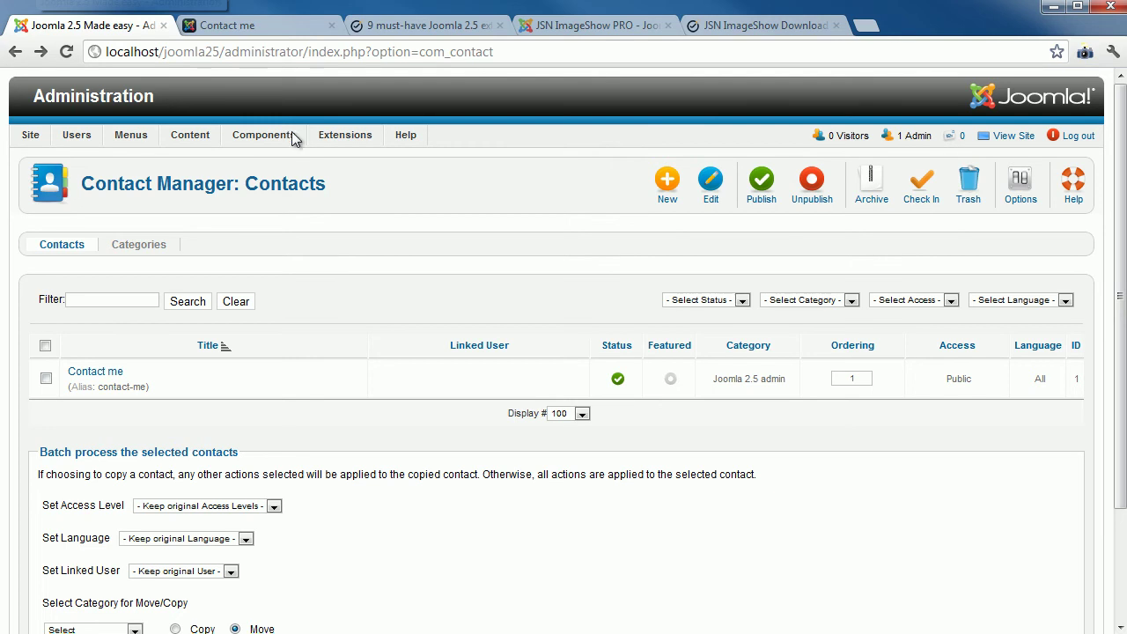
# Upload and install jsn_imageshow_pro_unlimited_j2.5_4.1.0_install.zip through the Extension Manager.
pyautogui.moveTo(334, 136)
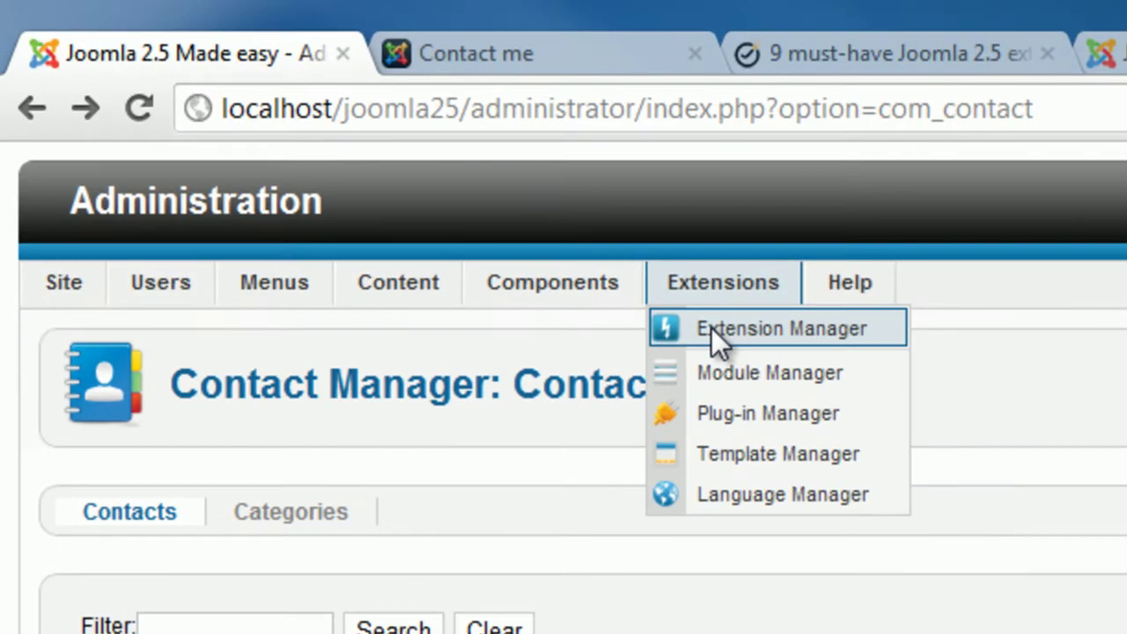
pyautogui.click(340, 156)
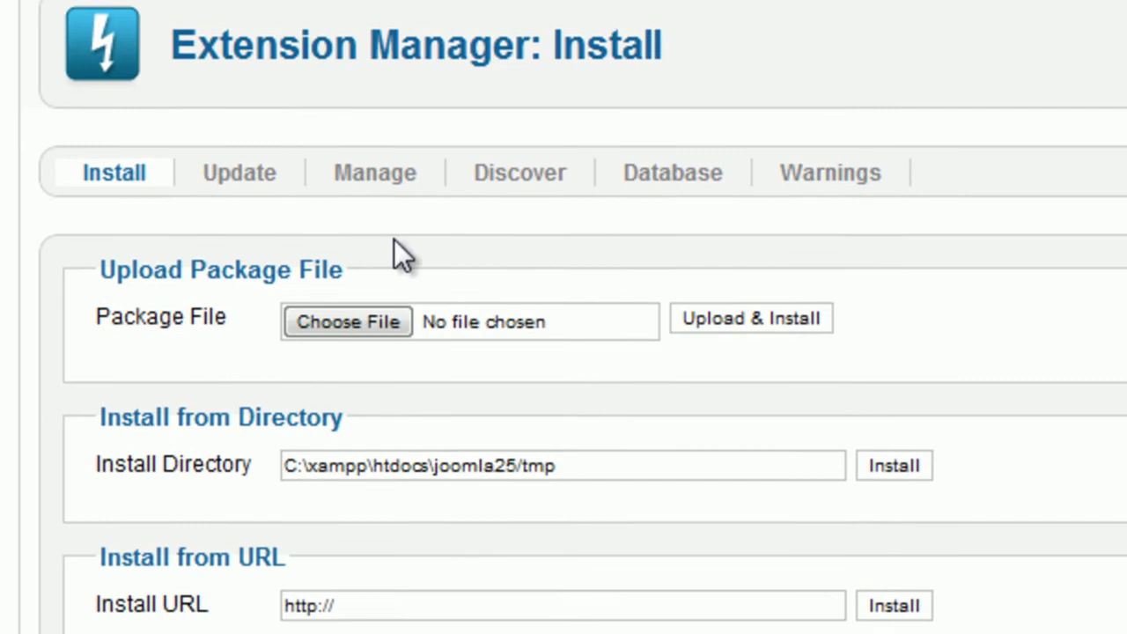
pyautogui.click(346, 321)
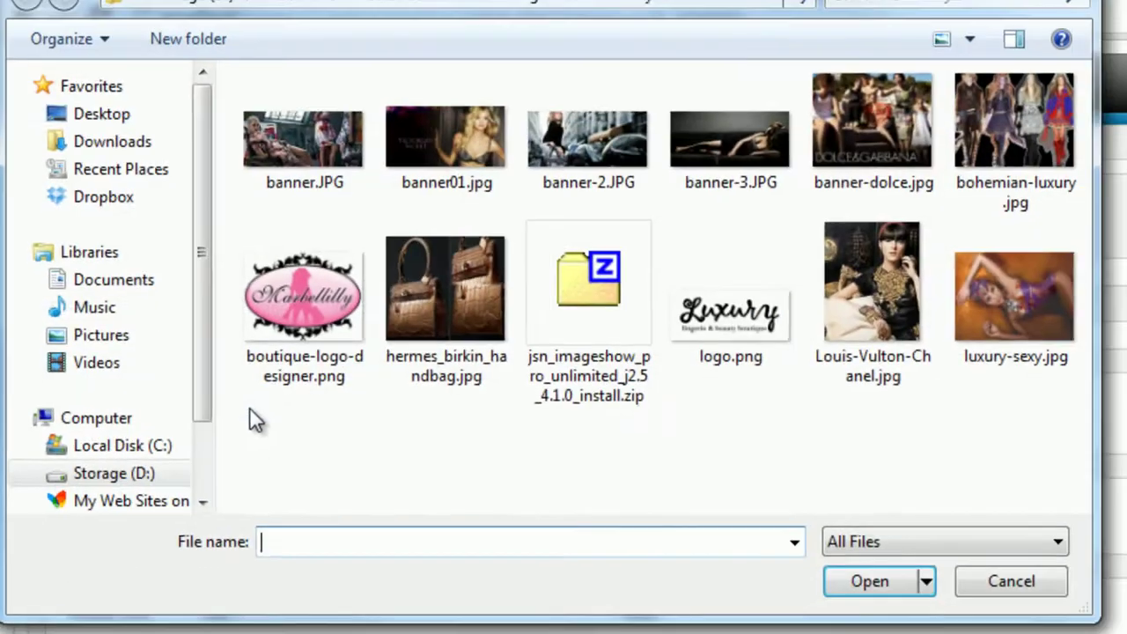
pyautogui.click(536, 393)
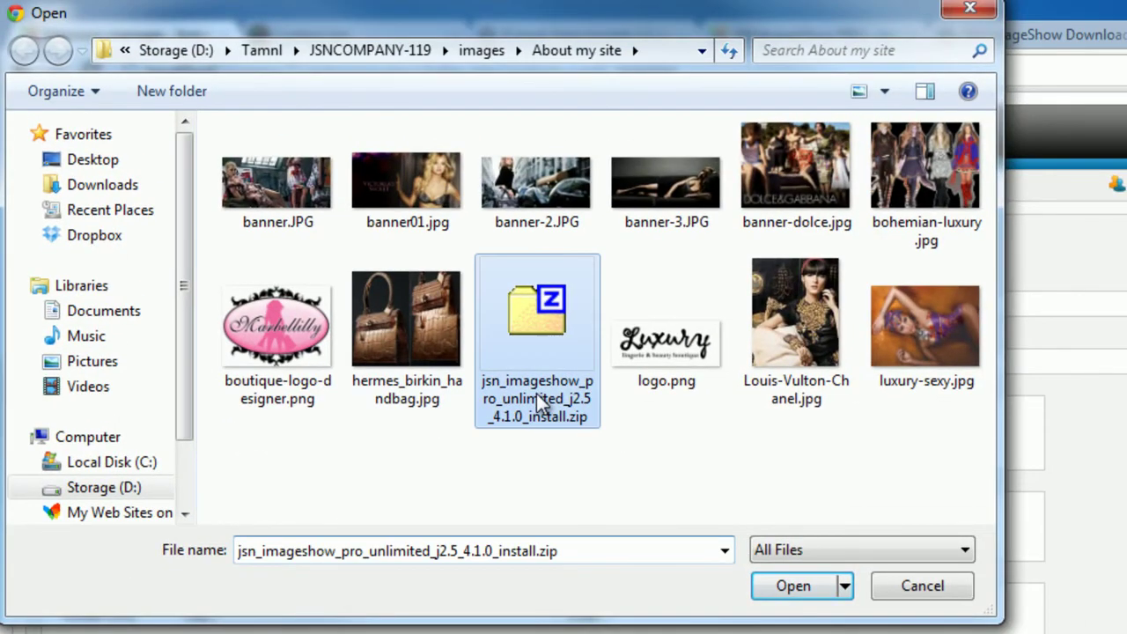
pyautogui.click(795, 590)
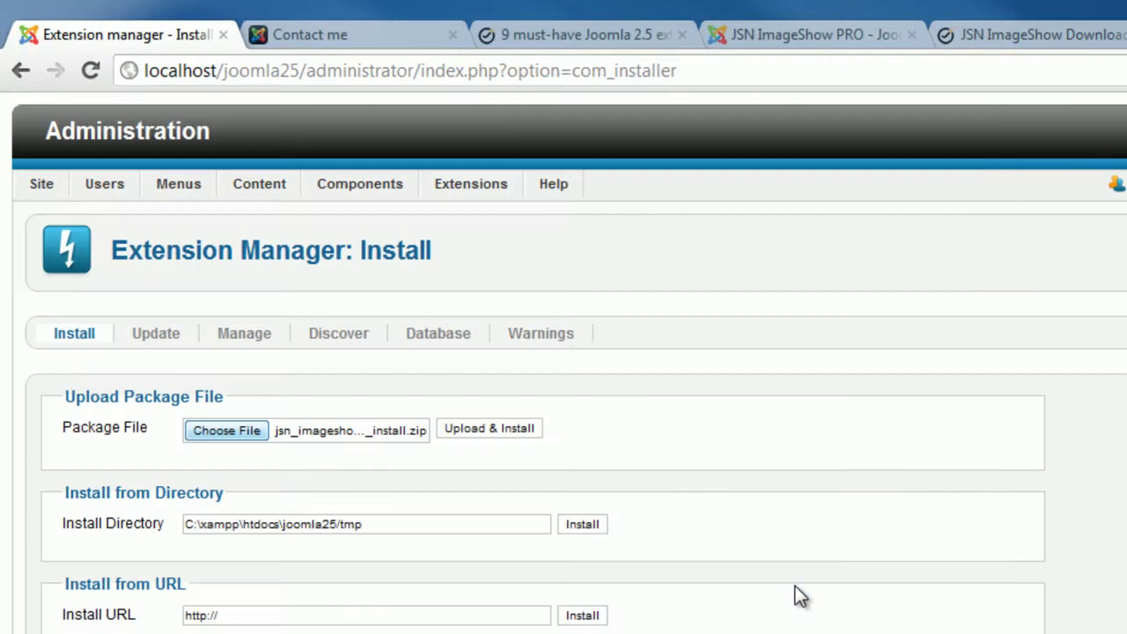
pyautogui.click(511, 445)
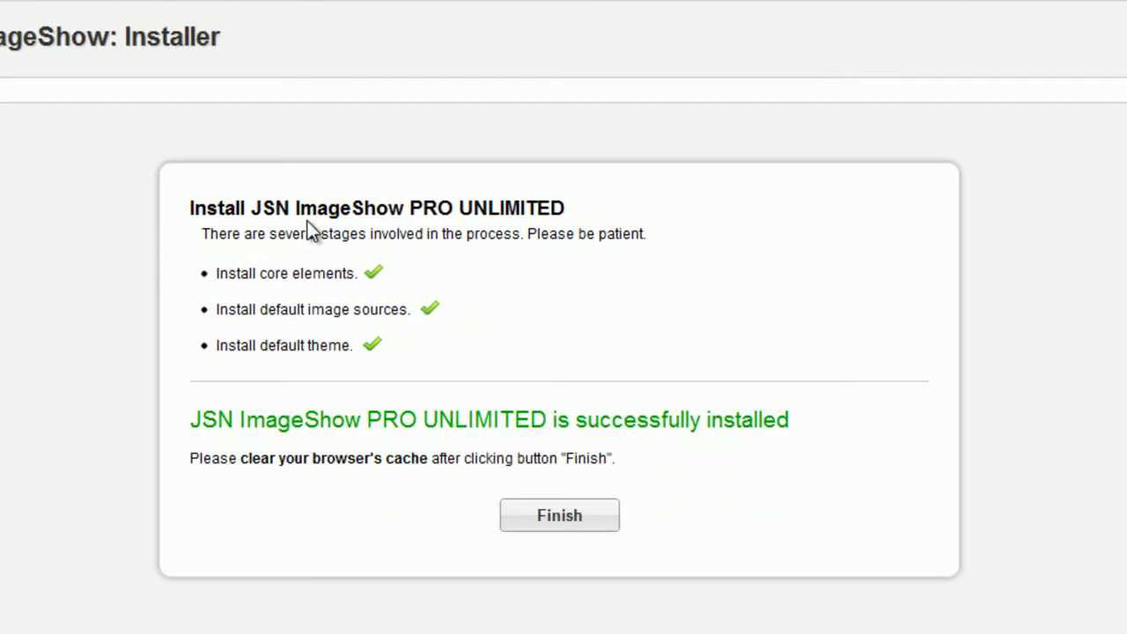
# Finish the installer and check the new unpublished JSN ImageShow module in Module Manager.
pyautogui.click(556, 516)
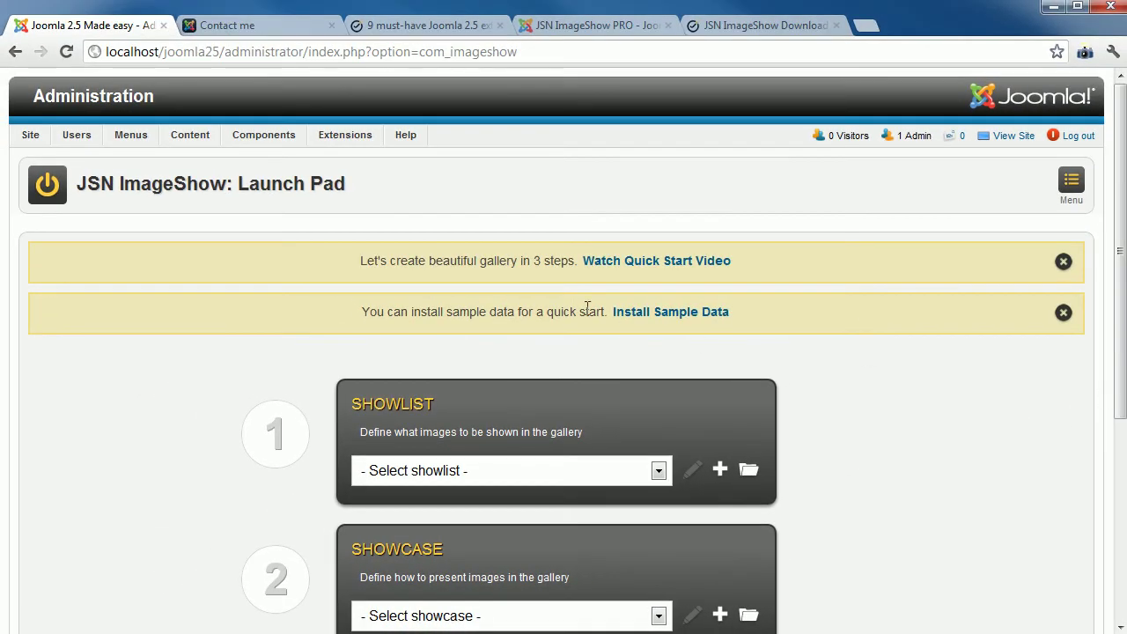
pyautogui.moveTo(264, 136)
pyautogui.moveTo(266, 176)
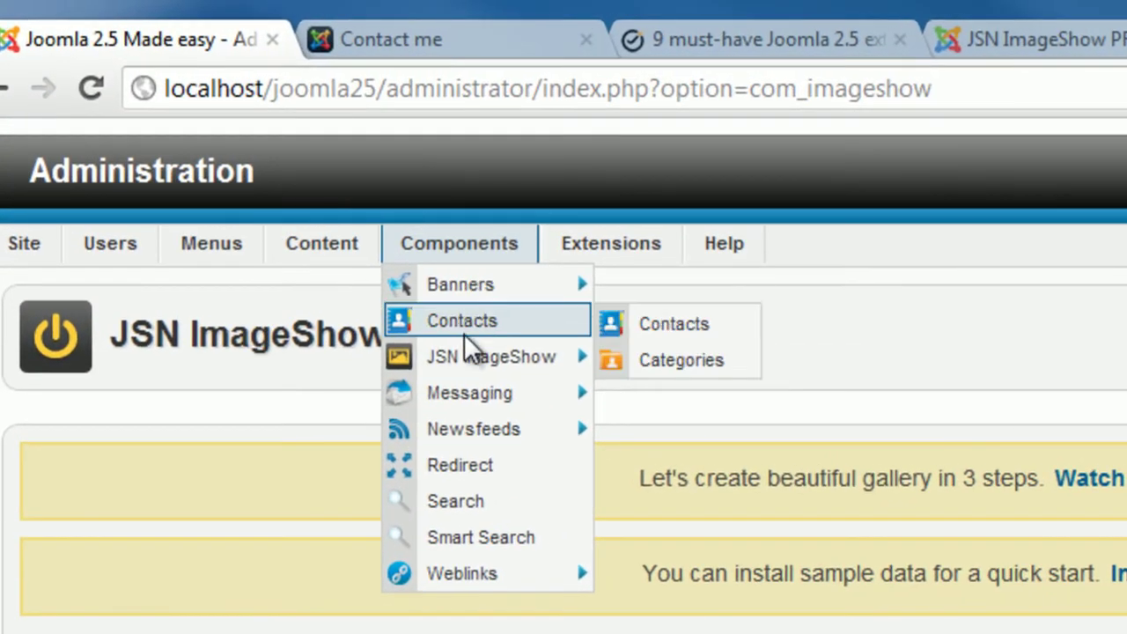
pyautogui.moveTo(467, 362)
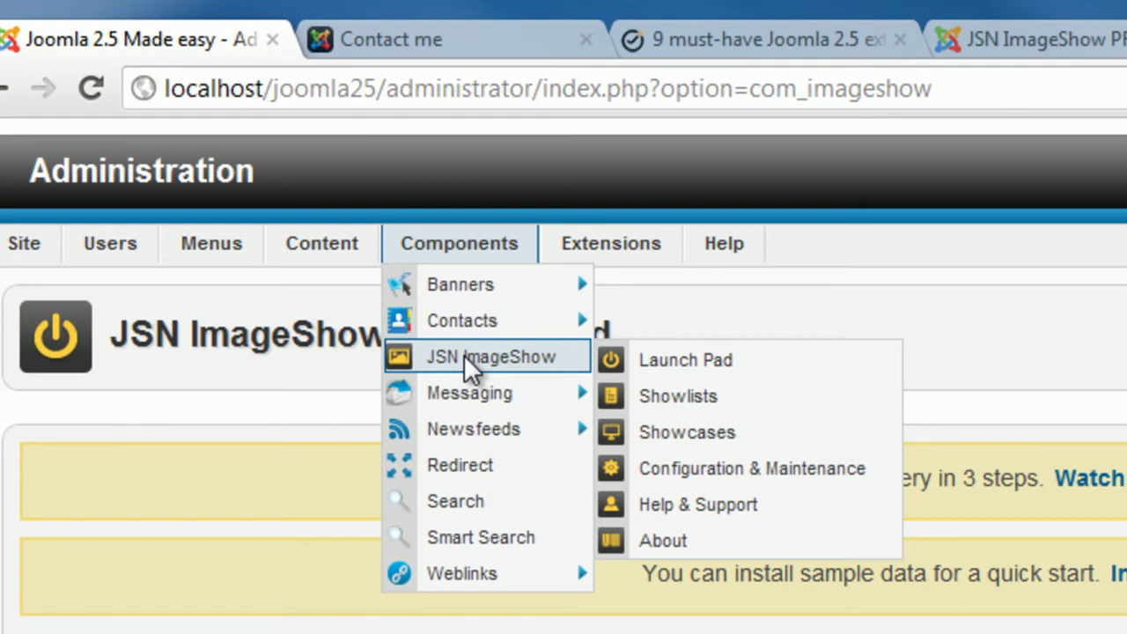
pyautogui.moveTo(617, 247)
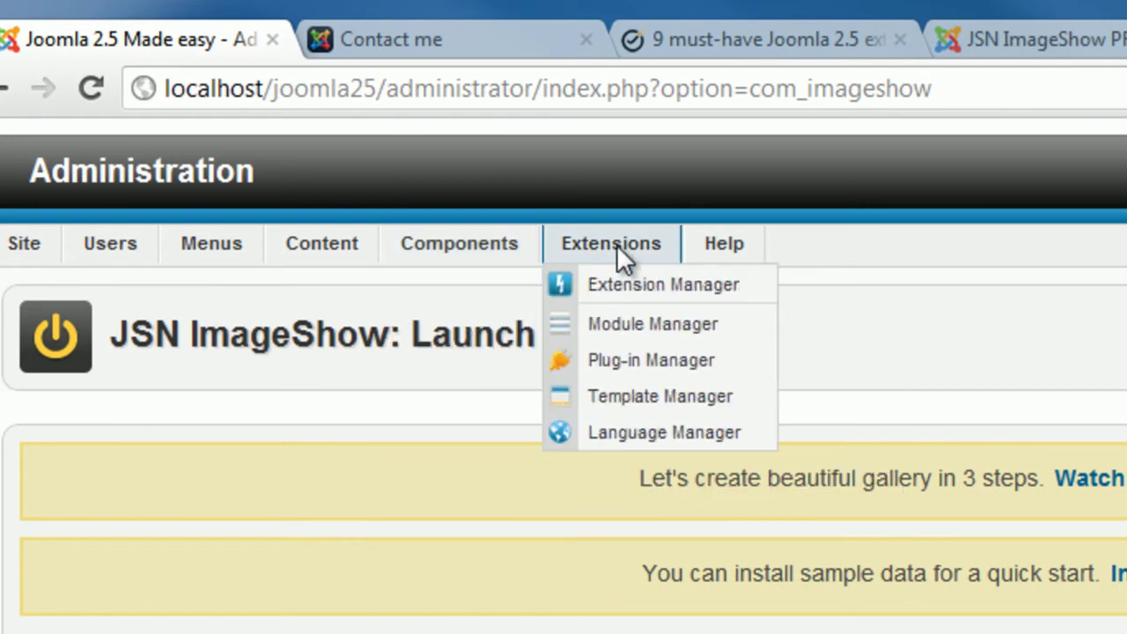
pyautogui.click(606, 320)
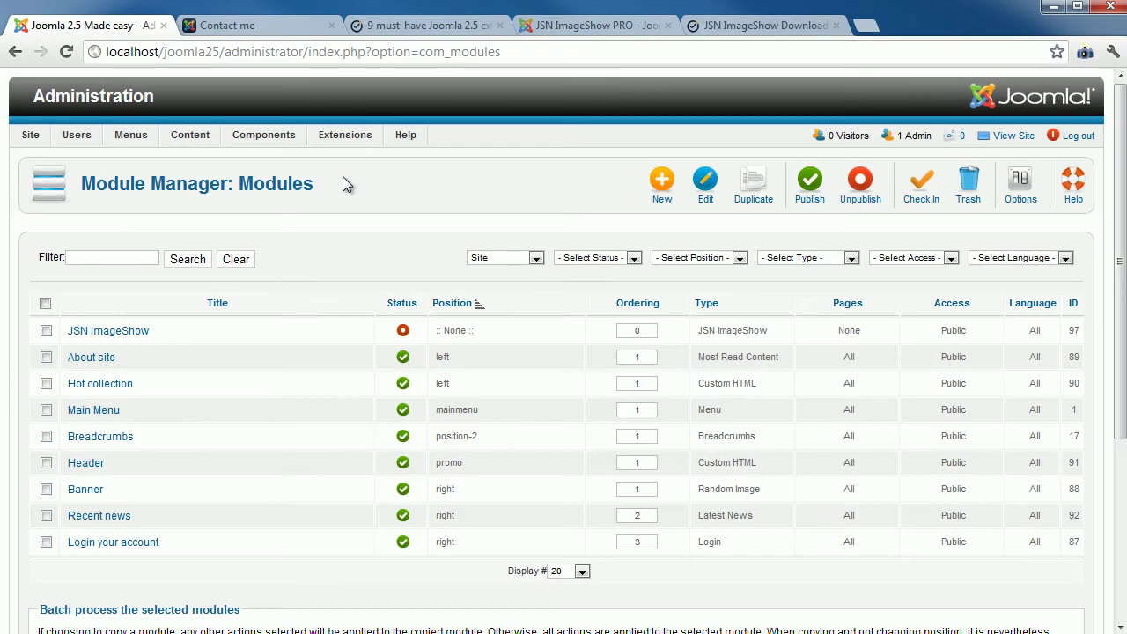
# Filter the installed extensions list by 'image' and select the JSN ImageShow component.
pyautogui.moveTo(345, 135)
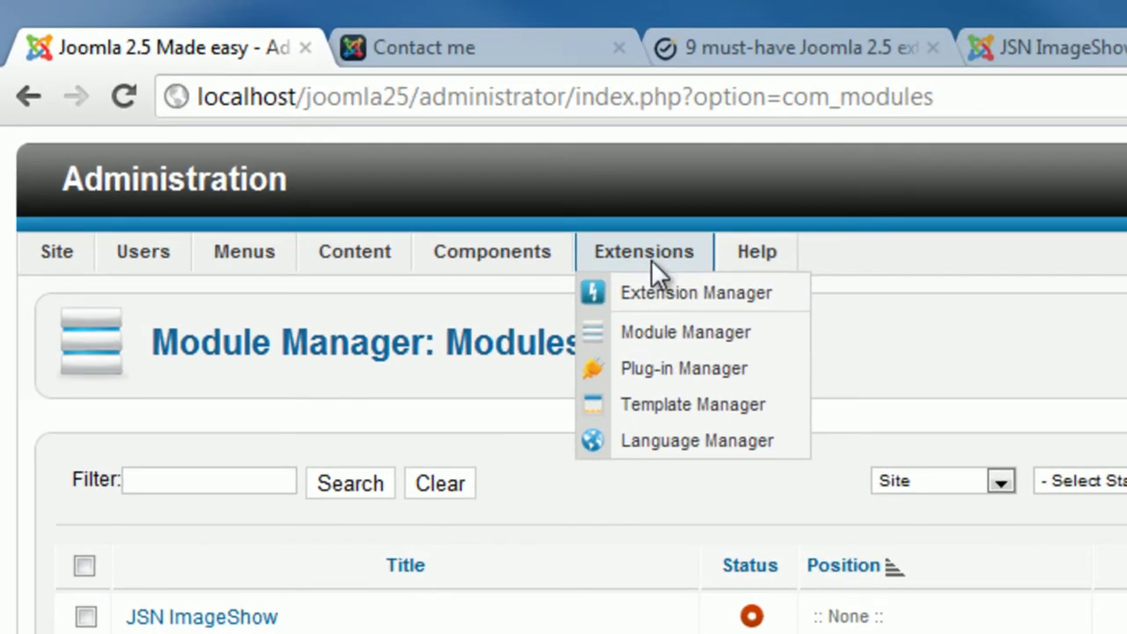
pyautogui.click(644, 288)
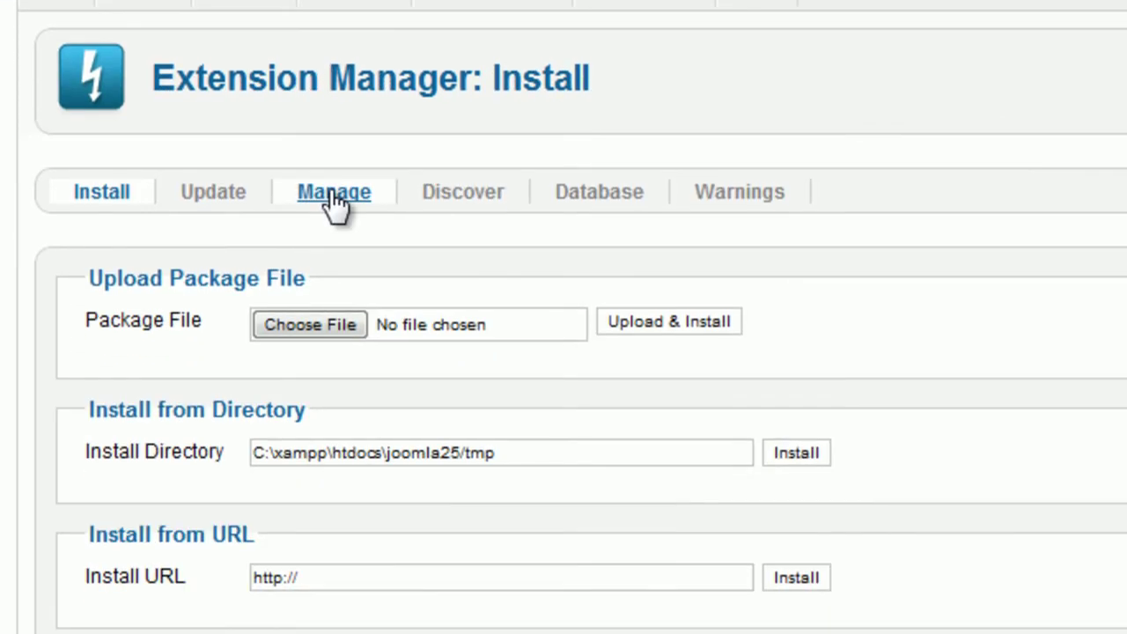
pyautogui.click(335, 195)
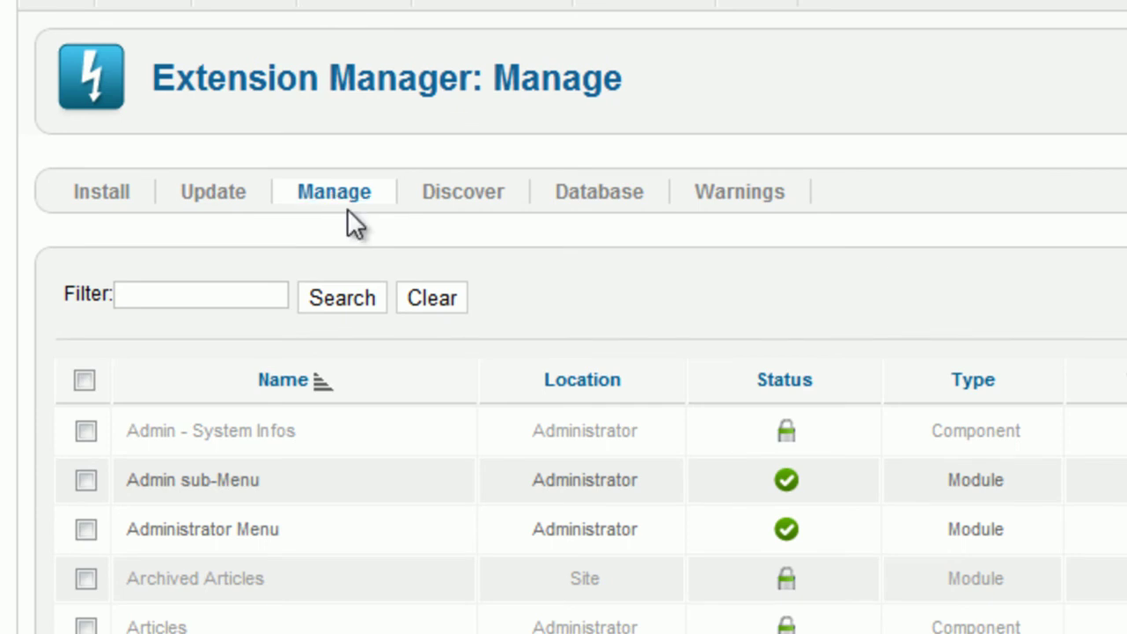
pyautogui.click(184, 293)
pyautogui.write('image')
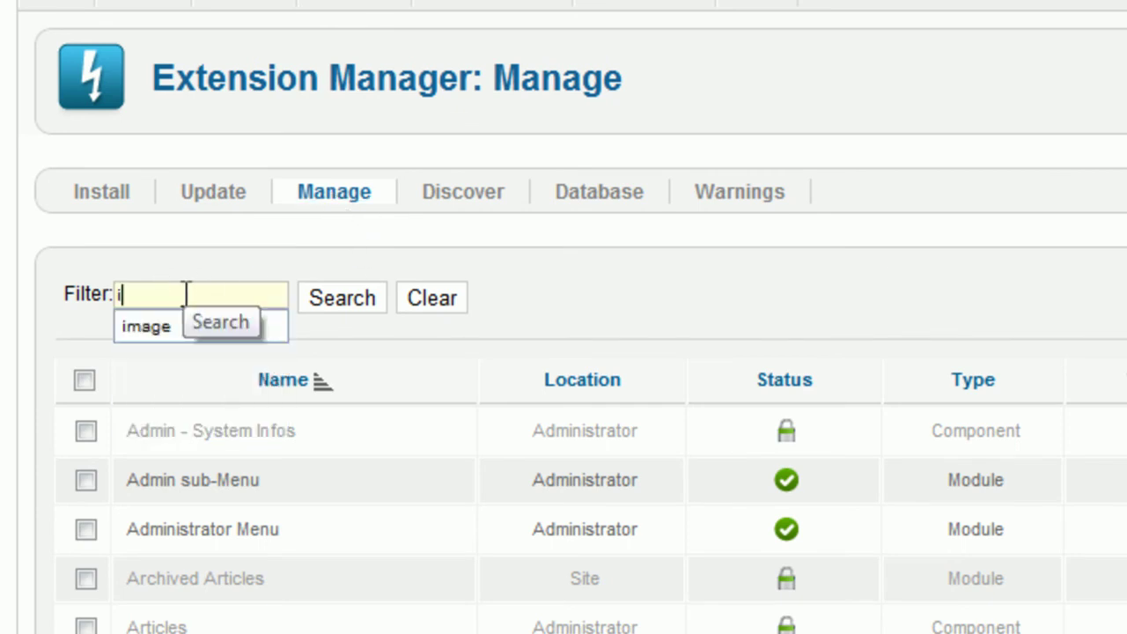
pyautogui.click(315, 299)
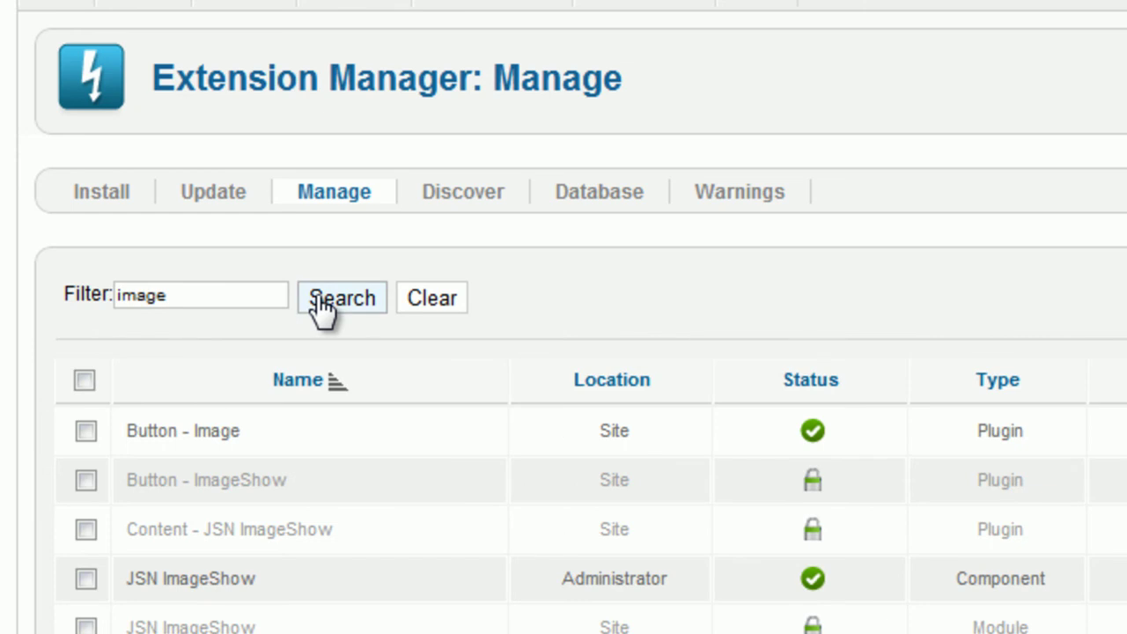
pyautogui.scroll(-5, 321, 308)
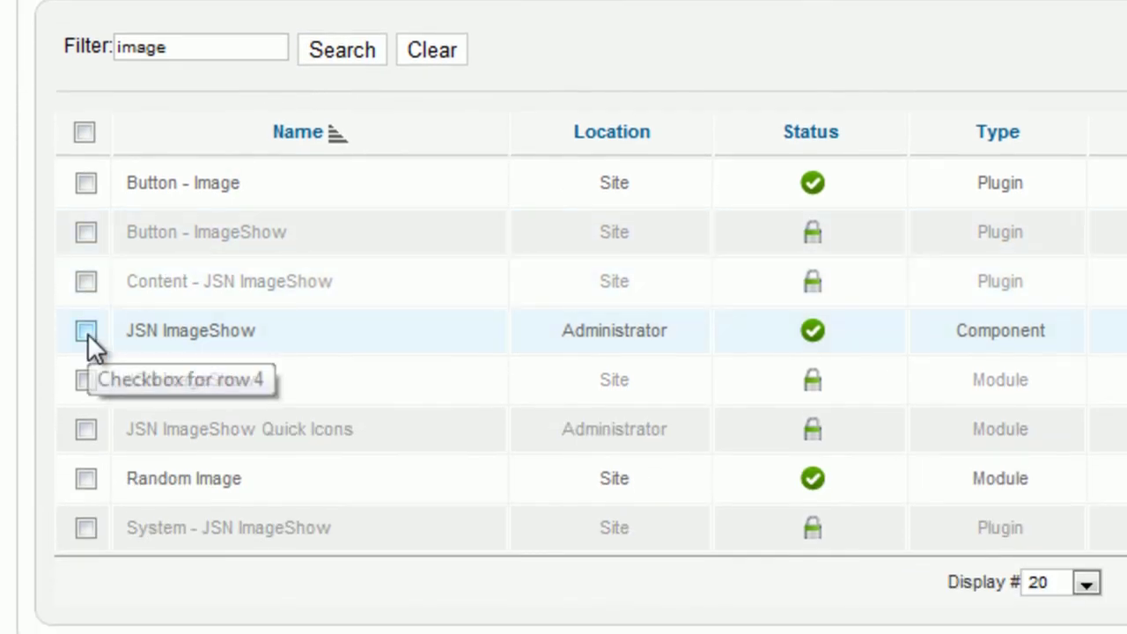
pyautogui.click(86, 332)
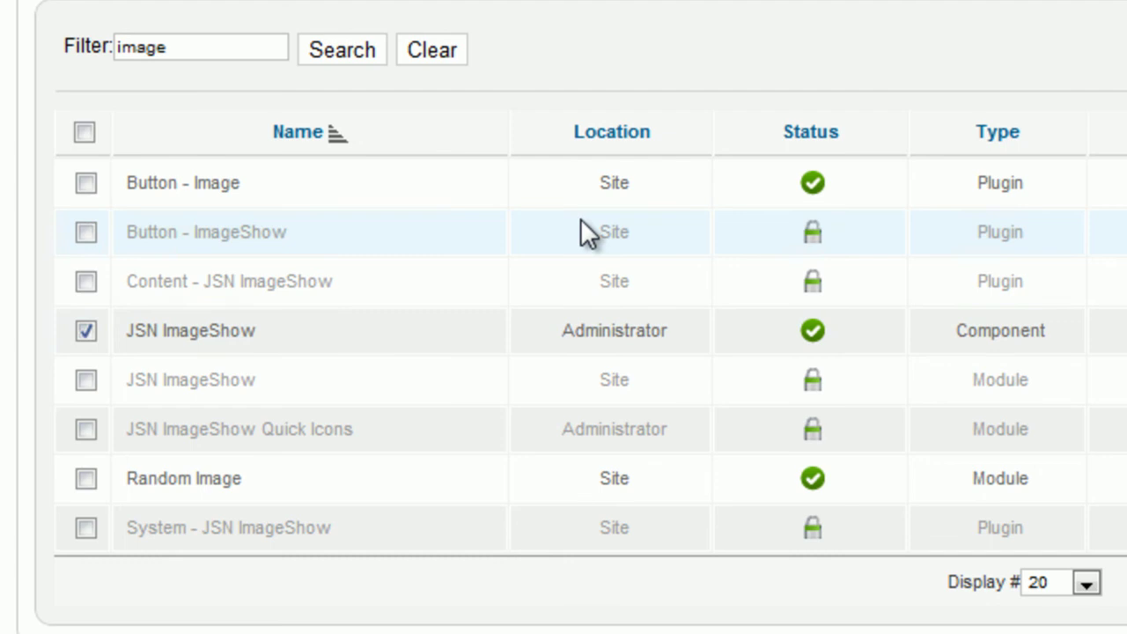